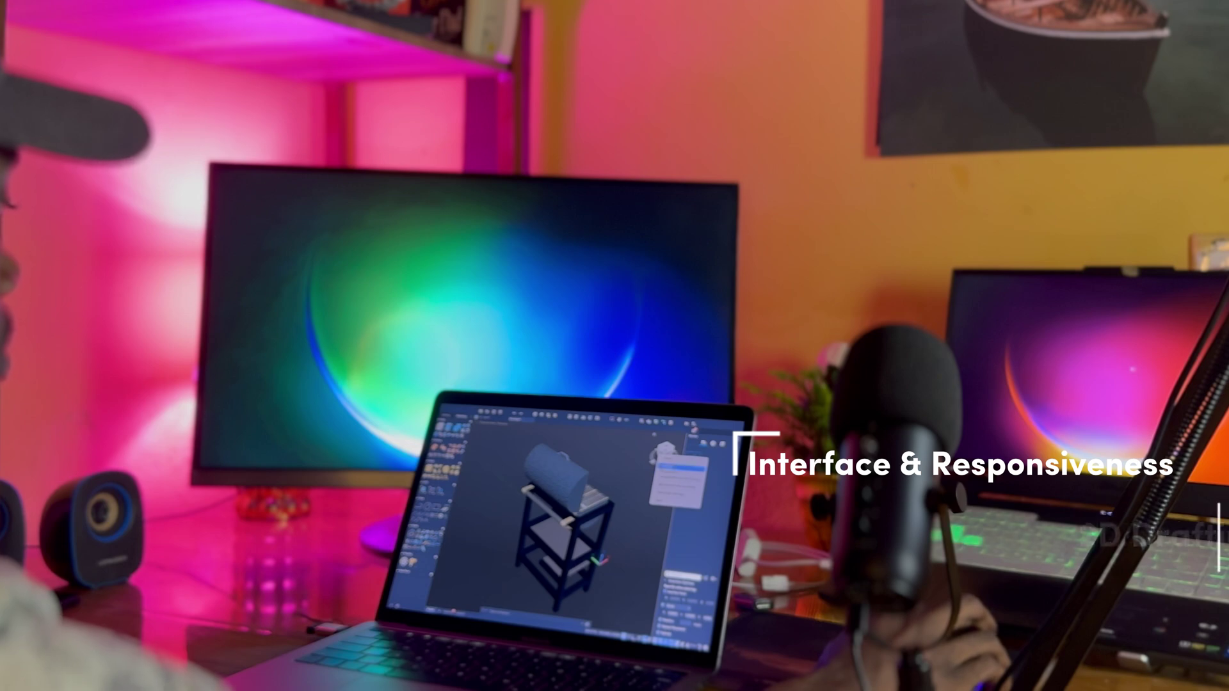
left_click(627, 520)
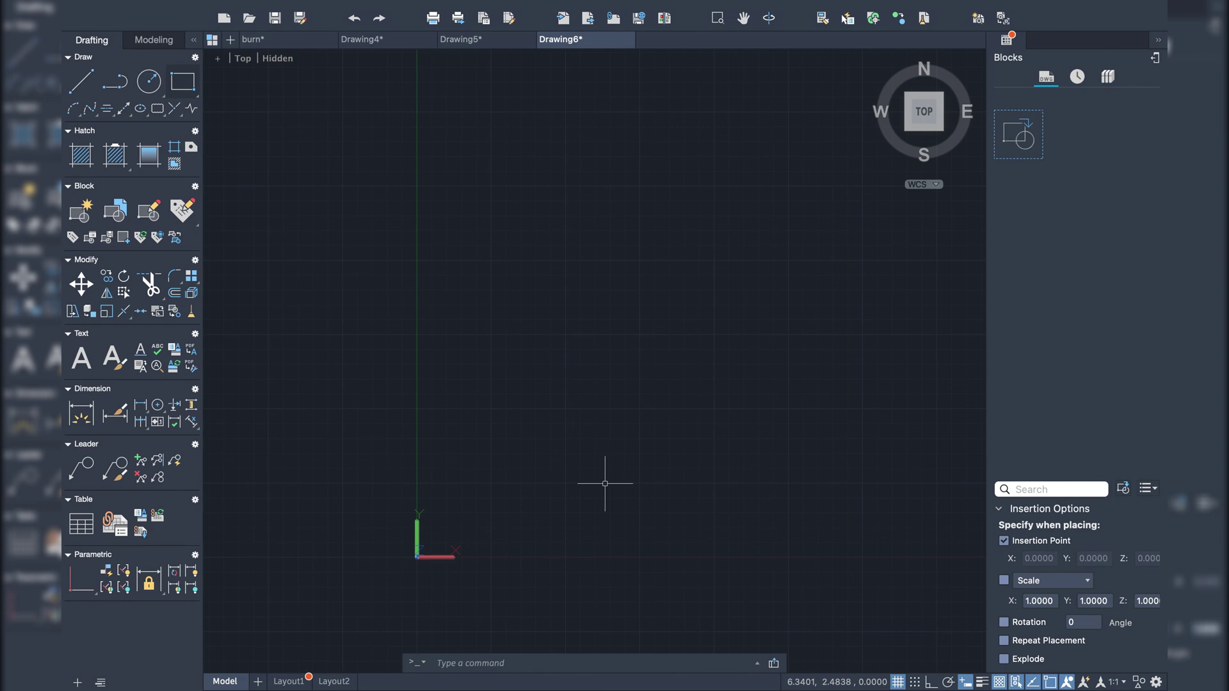
scroll(598, 473, "down", 2)
mouse_move(667, 460)
middle_mouse_down()
mouse_move(497, 489)
mouse_move(489, 477)
middle_mouse_up()
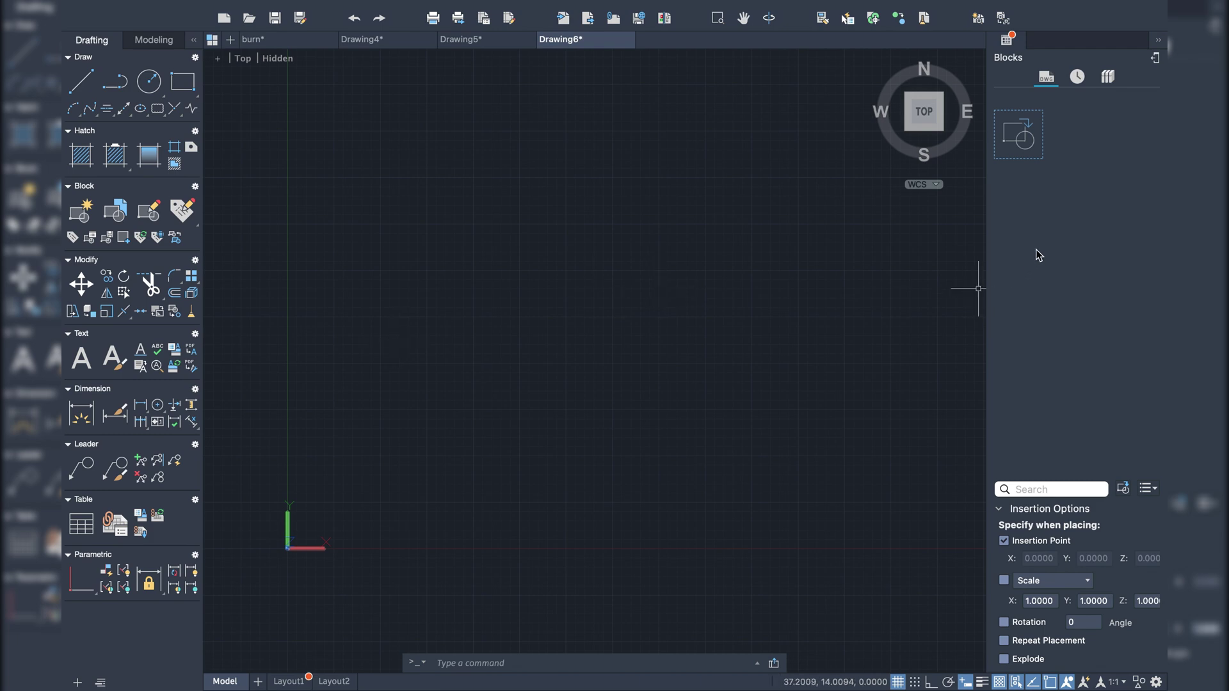
Step: Collapse the Blocks palette to widen the drawing area
right_click(1124, 107)
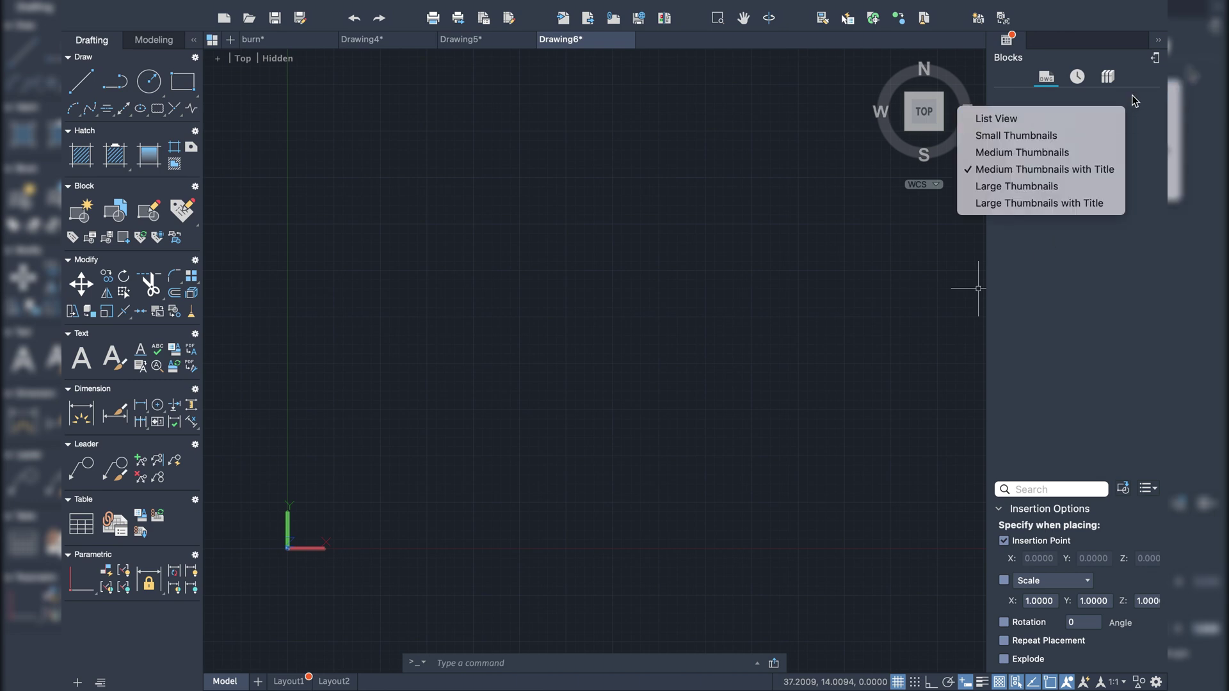
left_click(1160, 46)
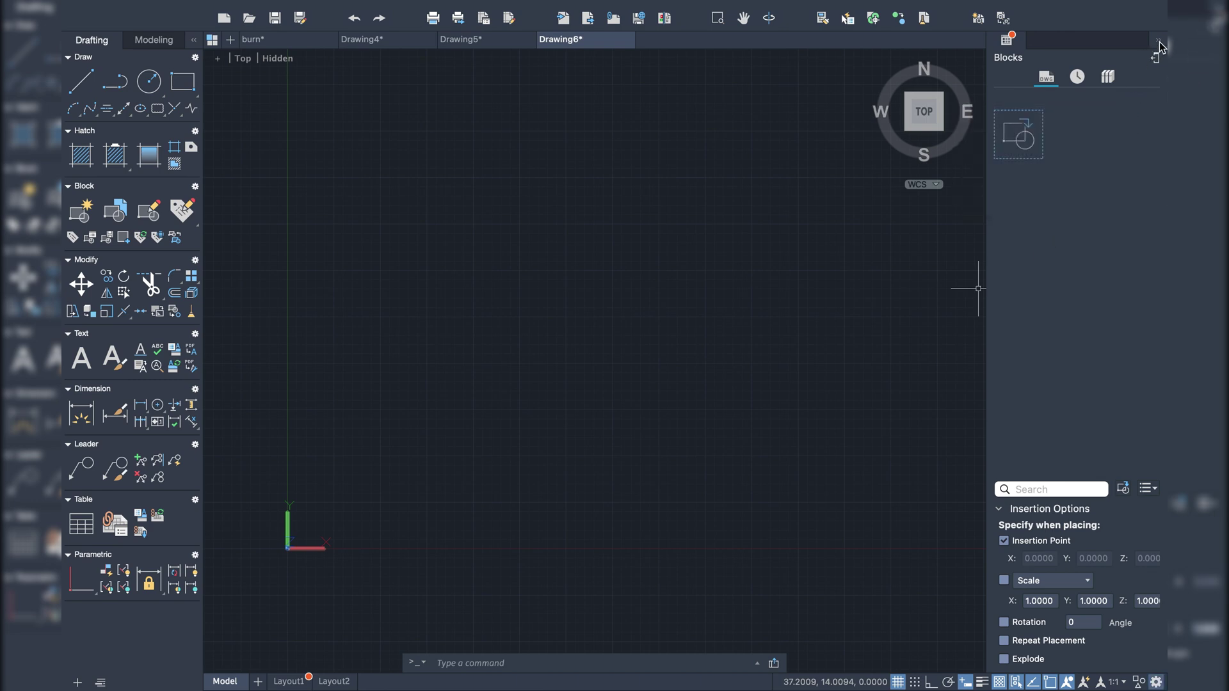
left_click(1160, 45)
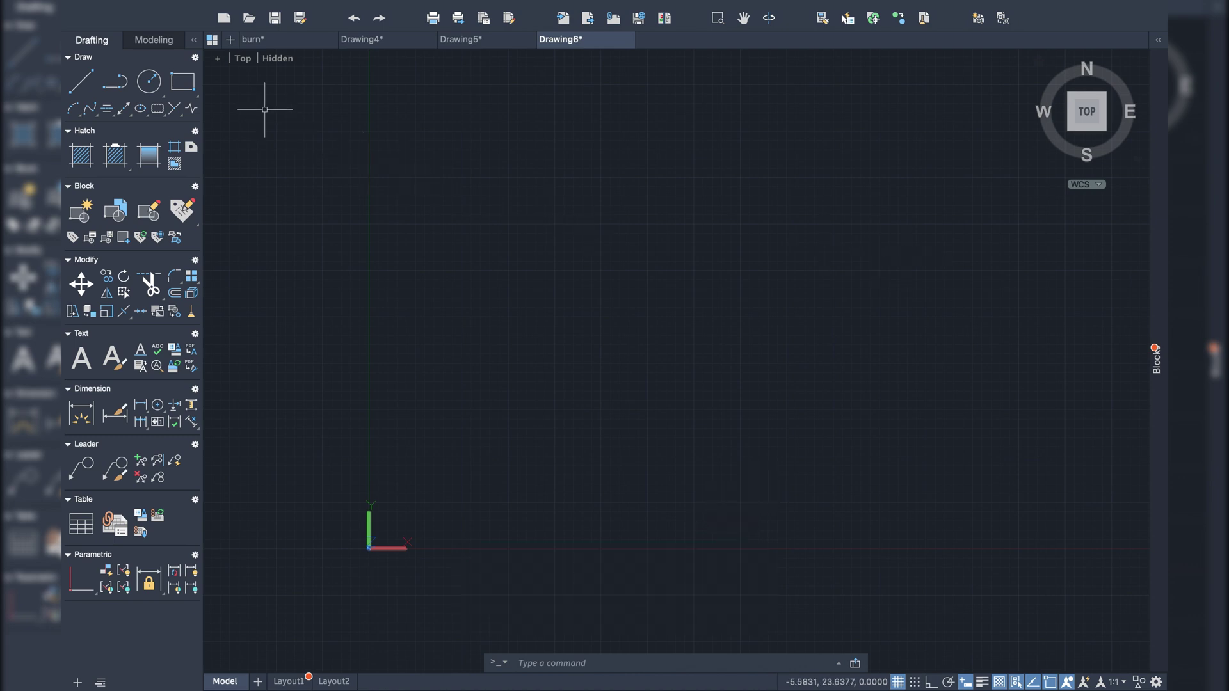
Step: Draw a large horizontal rectangle in the positive X and Y area, away from the origin
left_click(193, 88)
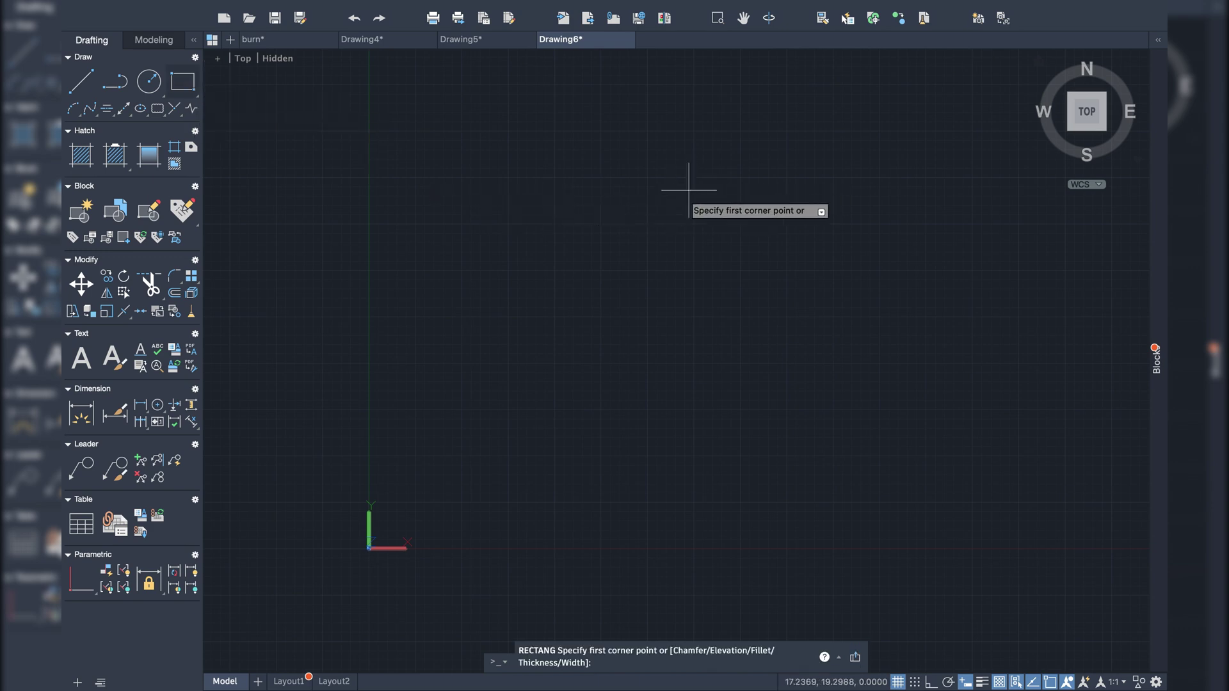
middle_click_drag(690, 236, 683, 237)
scroll(678, 251, "down", 5)
scroll(719, 263, "up", 3)
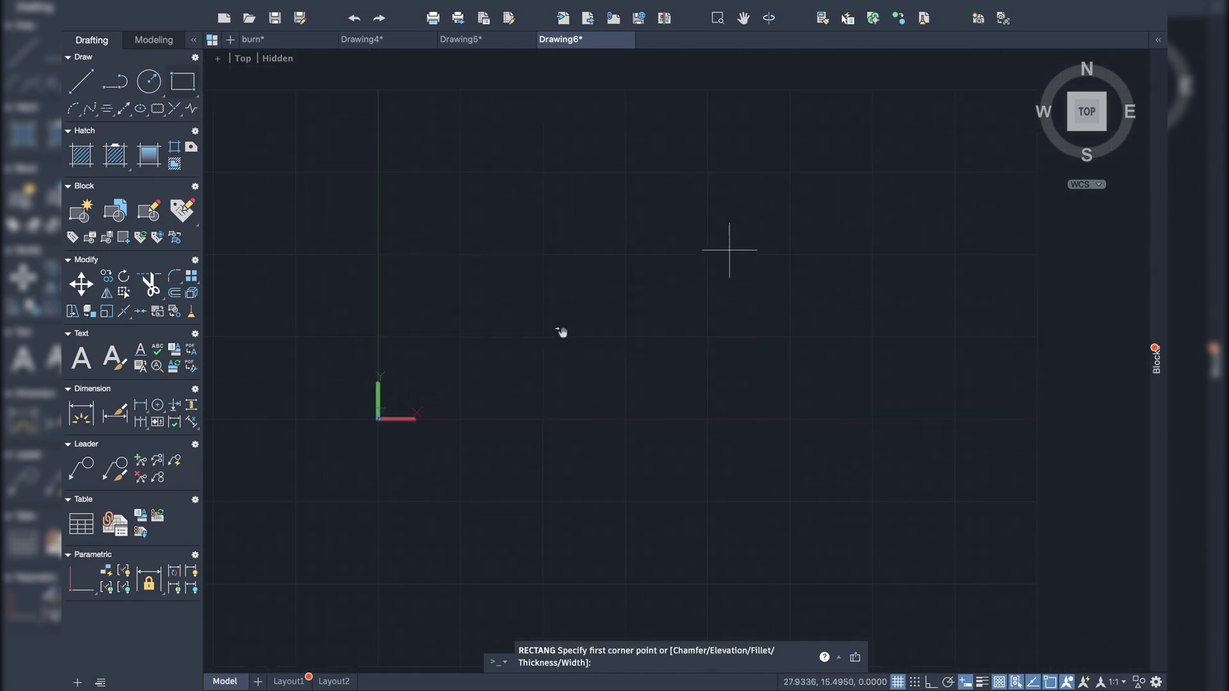
scroll(810, 206, "up", 5)
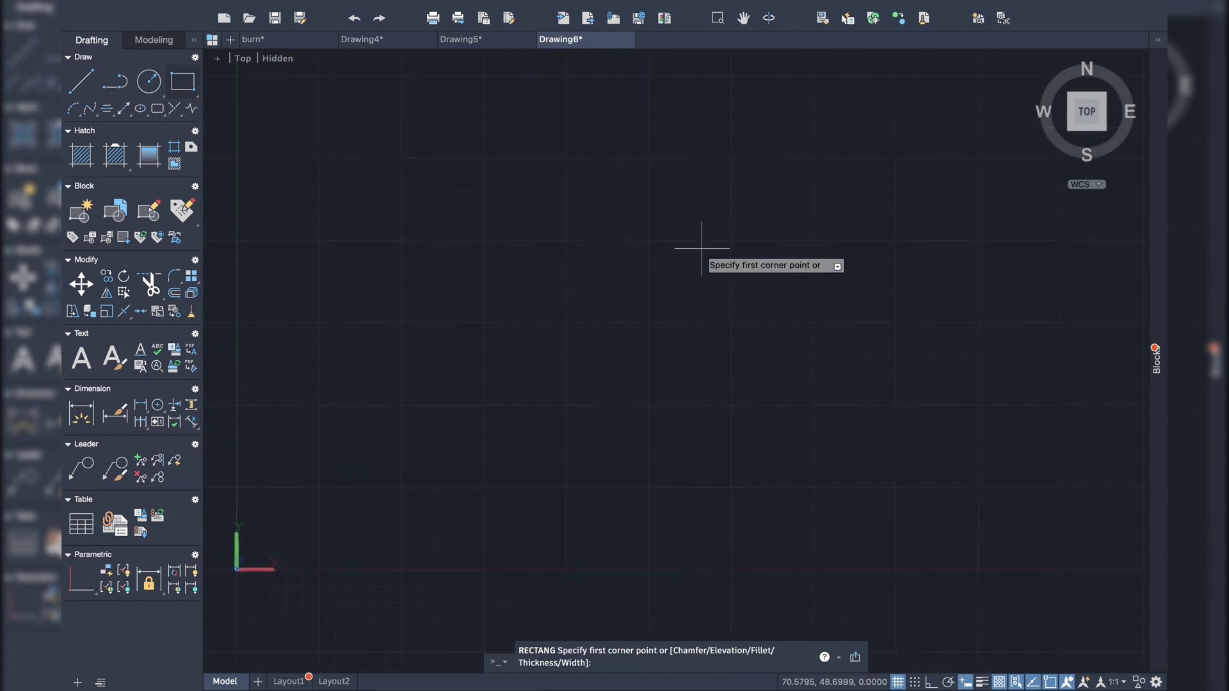
scroll(704, 256, "up", 3)
middle_click_drag(695, 309, 698, 311)
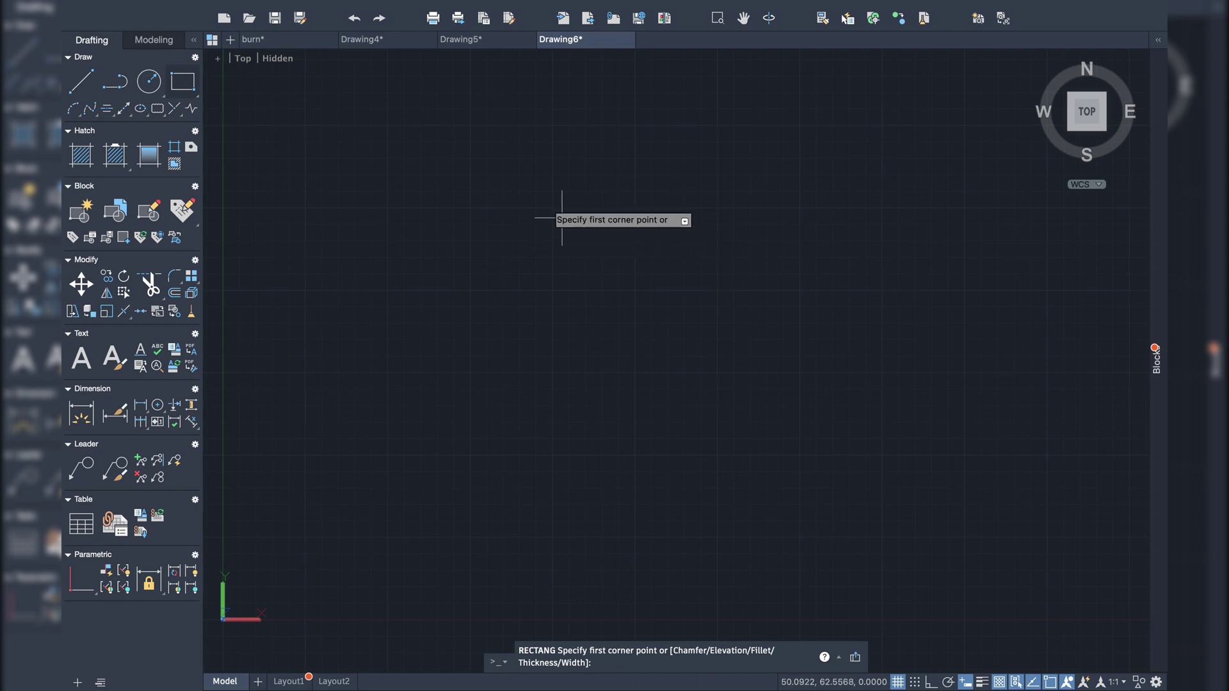
left_click(444, 148)
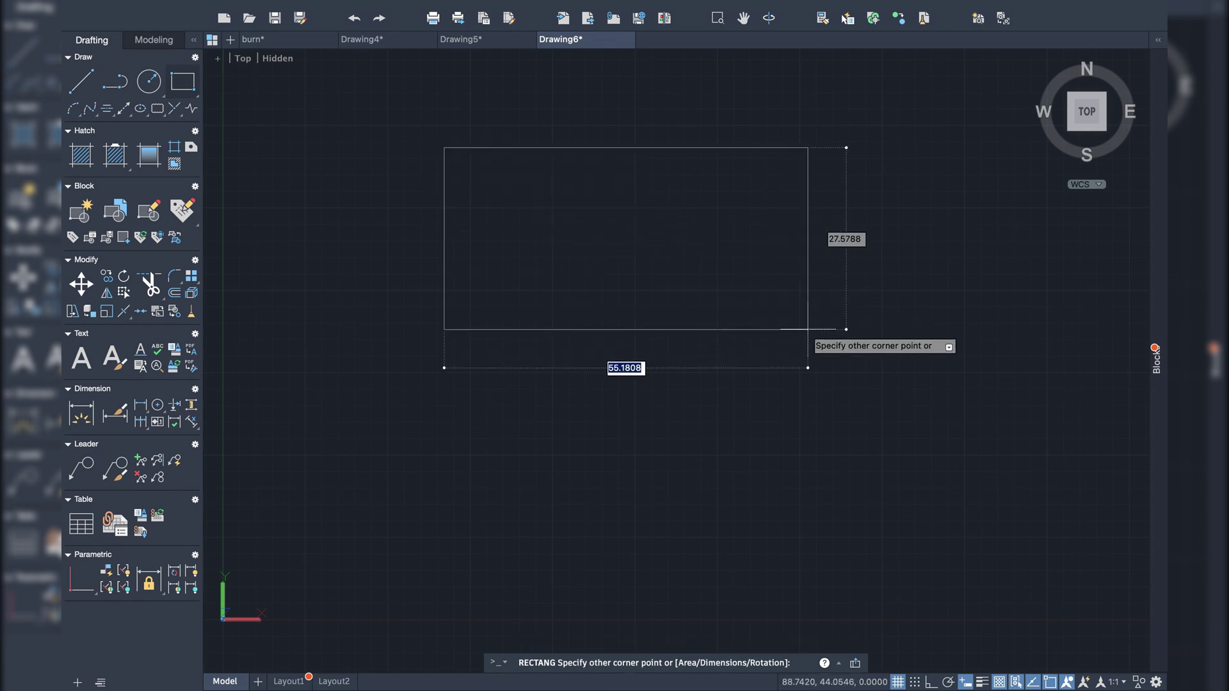
left_click(858, 372)
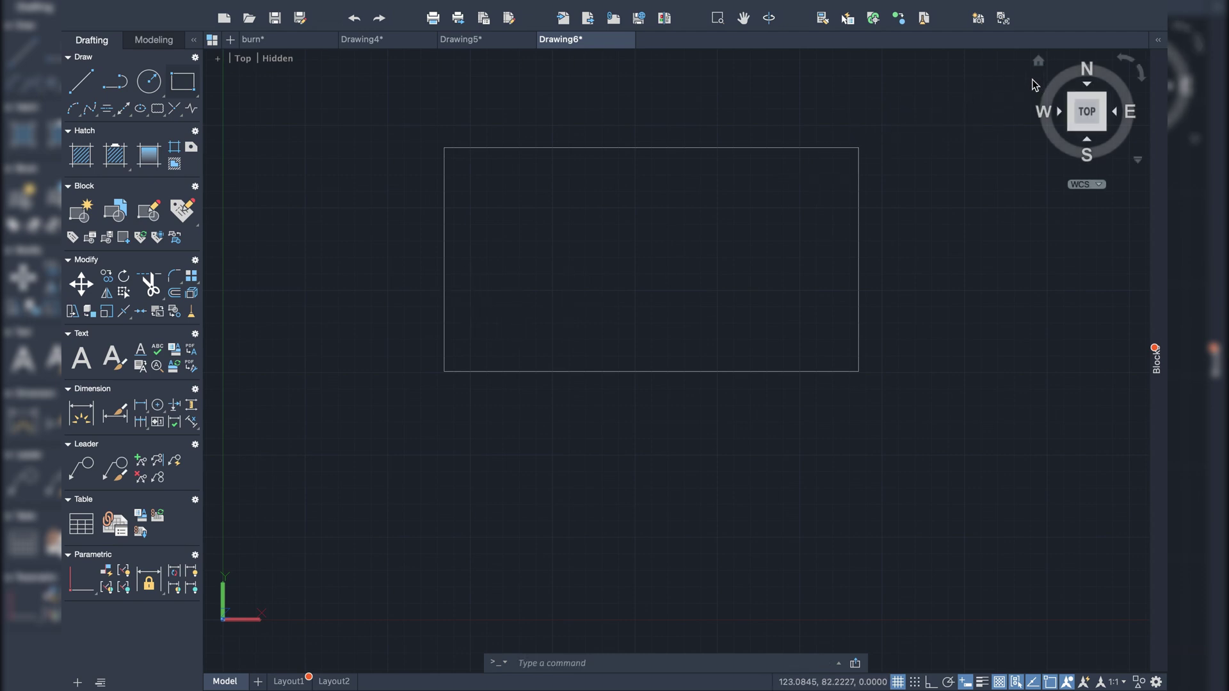
Step: Draw a small square about 5 units wide inside the large rectangle, starting at its lower-left corner
left_click(185, 89)
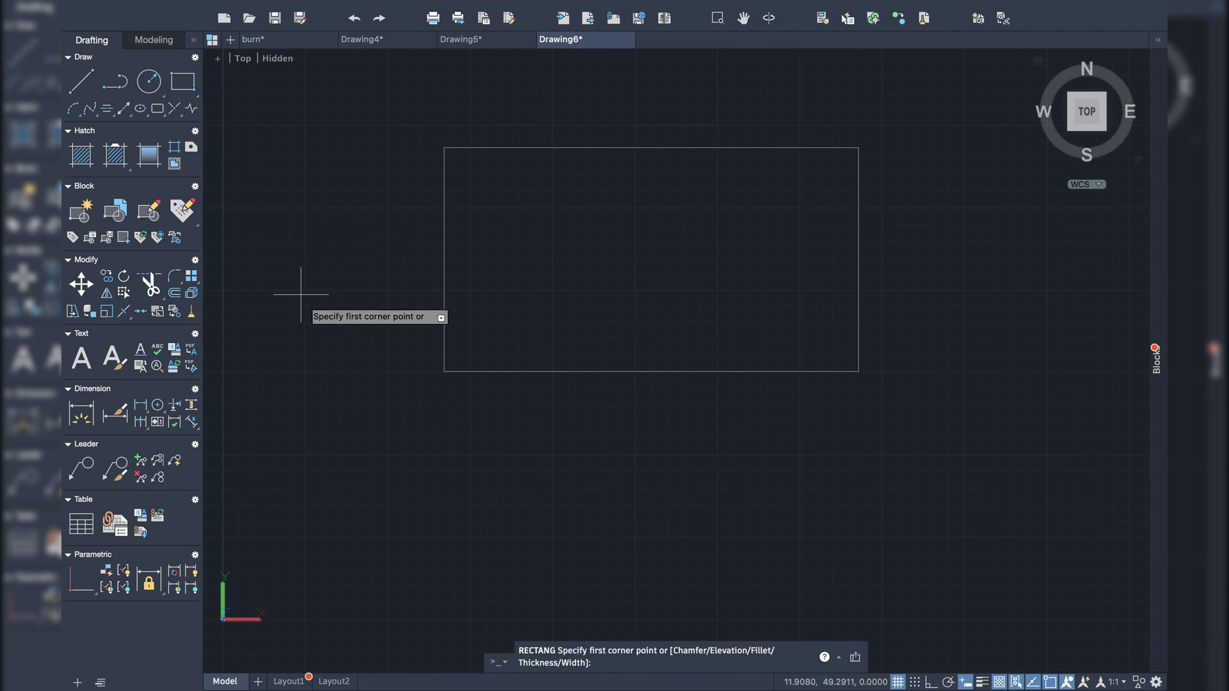
left_click(443, 371)
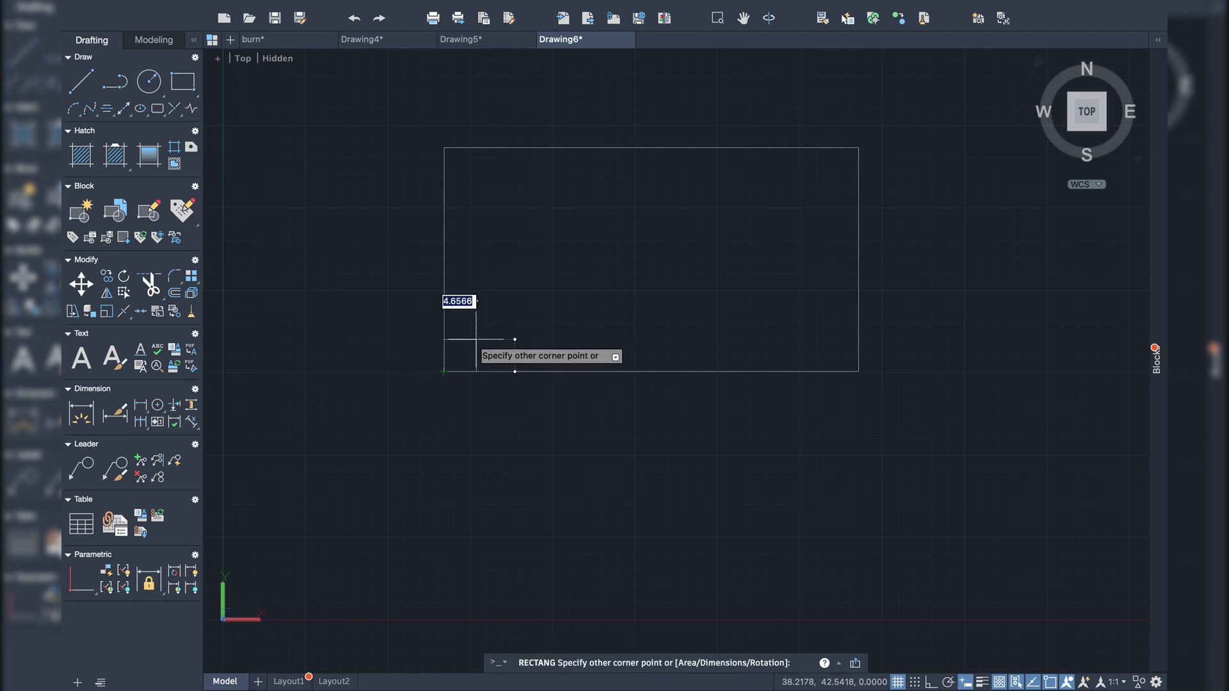
left_click(477, 339)
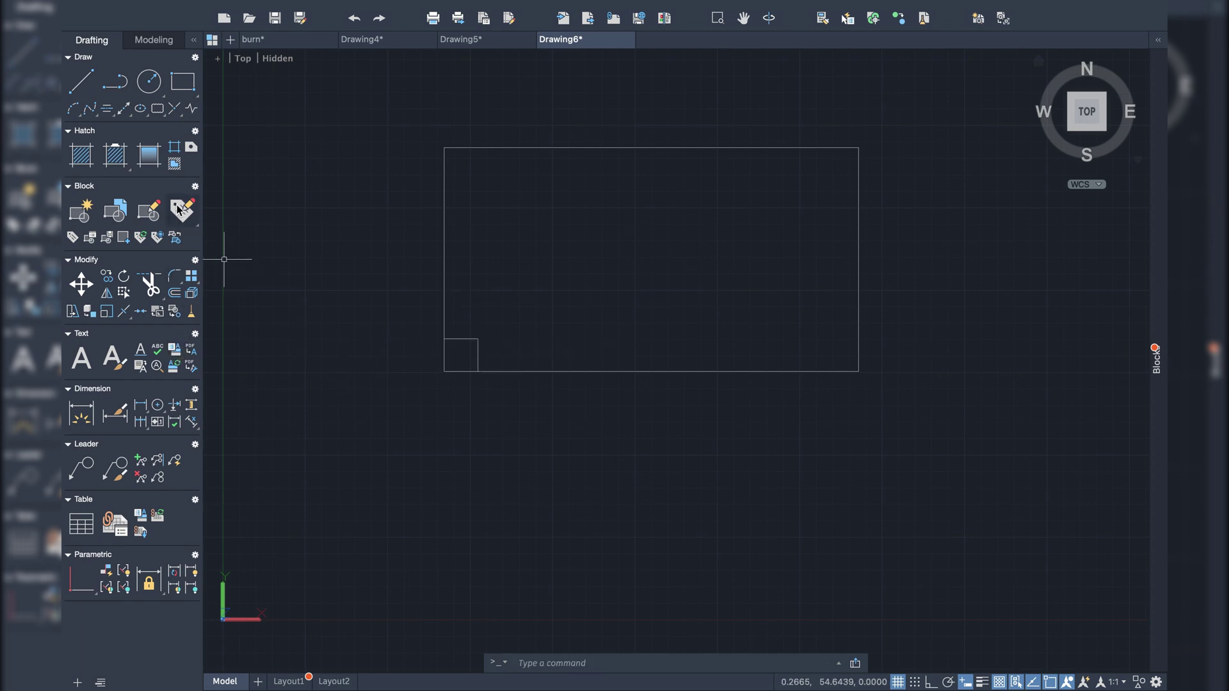
Step: Copy the small square from the rectangle's lower-left corner to its upper-left corner, aligning their top-left points
left_click(106, 276)
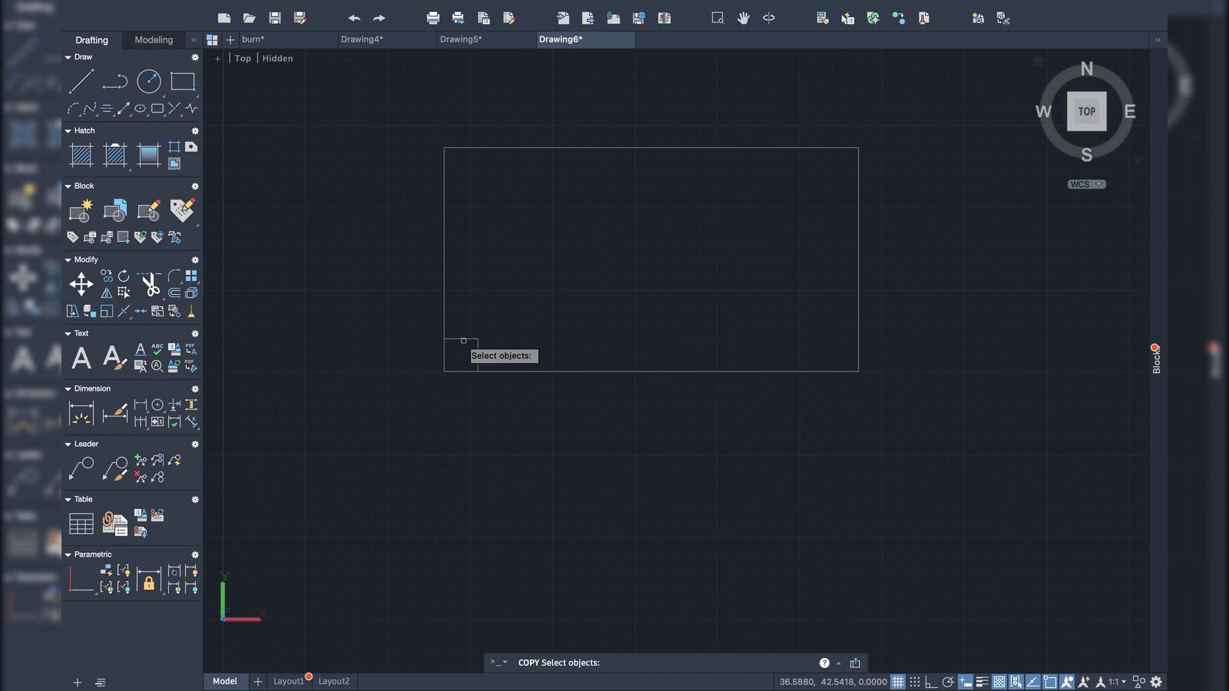
left_click(445, 349)
key("Return")
left_click(445, 340)
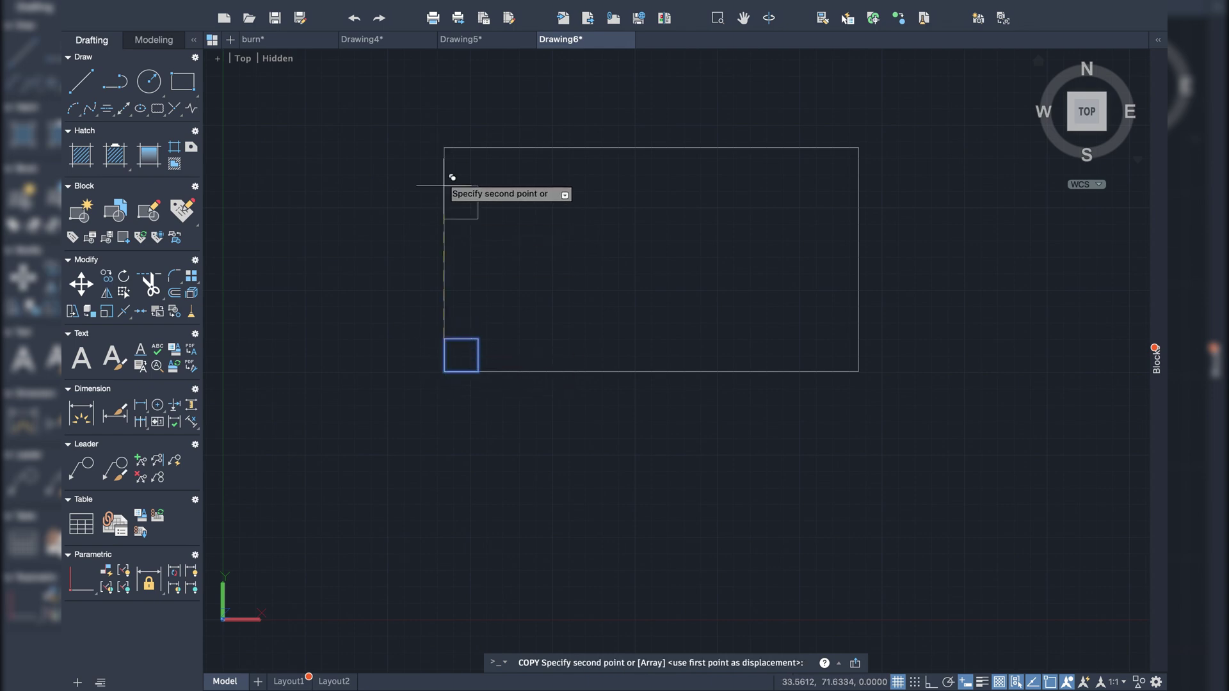
left_click(444, 147)
key("Return")
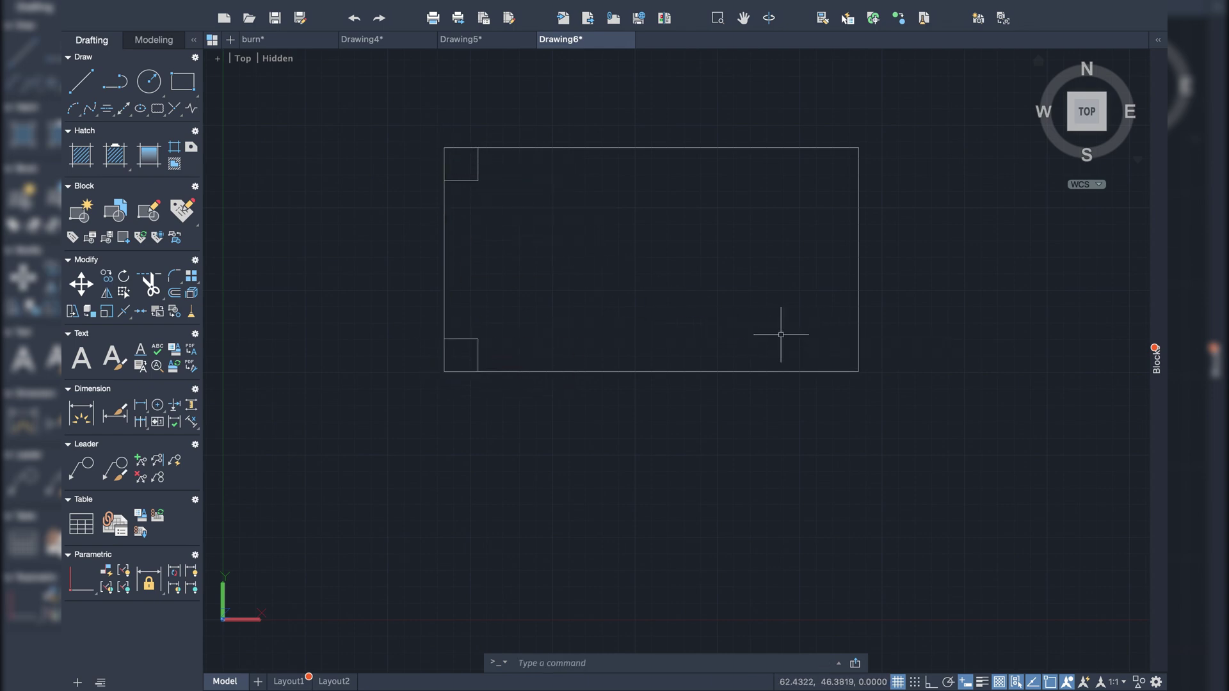
Step: Copy the lower-left square to the rectangle's lower-right corner, using its bottom-right point as the base point
left_click(107, 276)
left_click(477, 358)
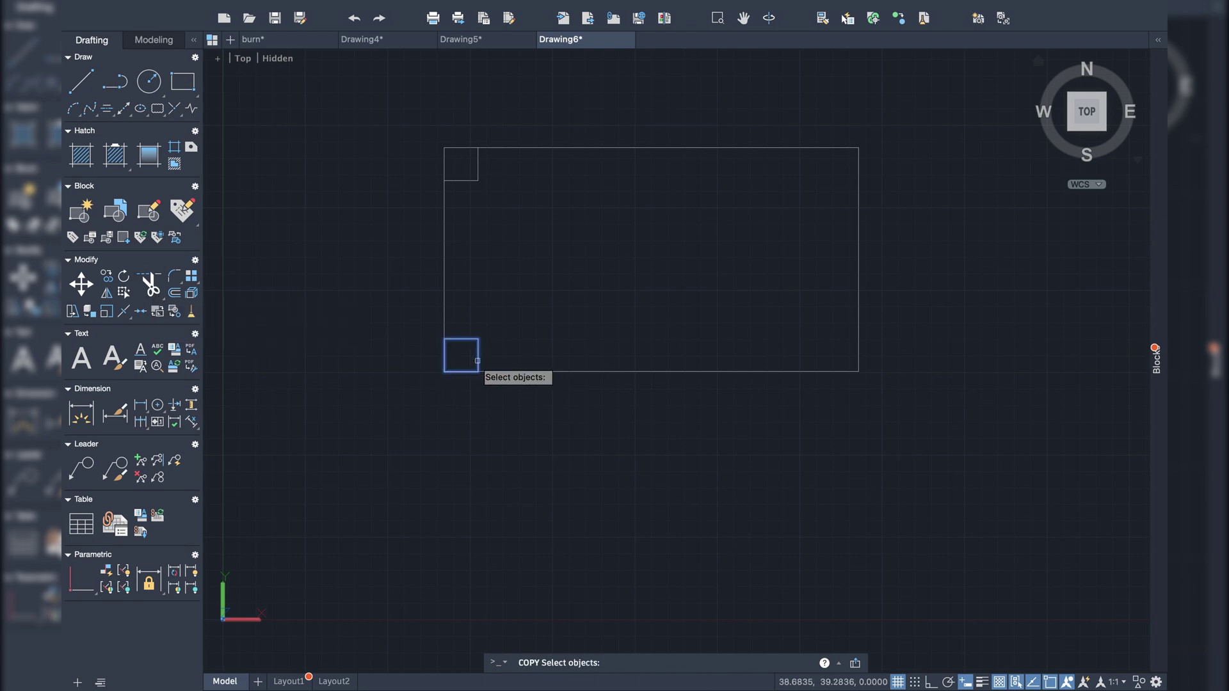
key("Return")
left_click(478, 372)
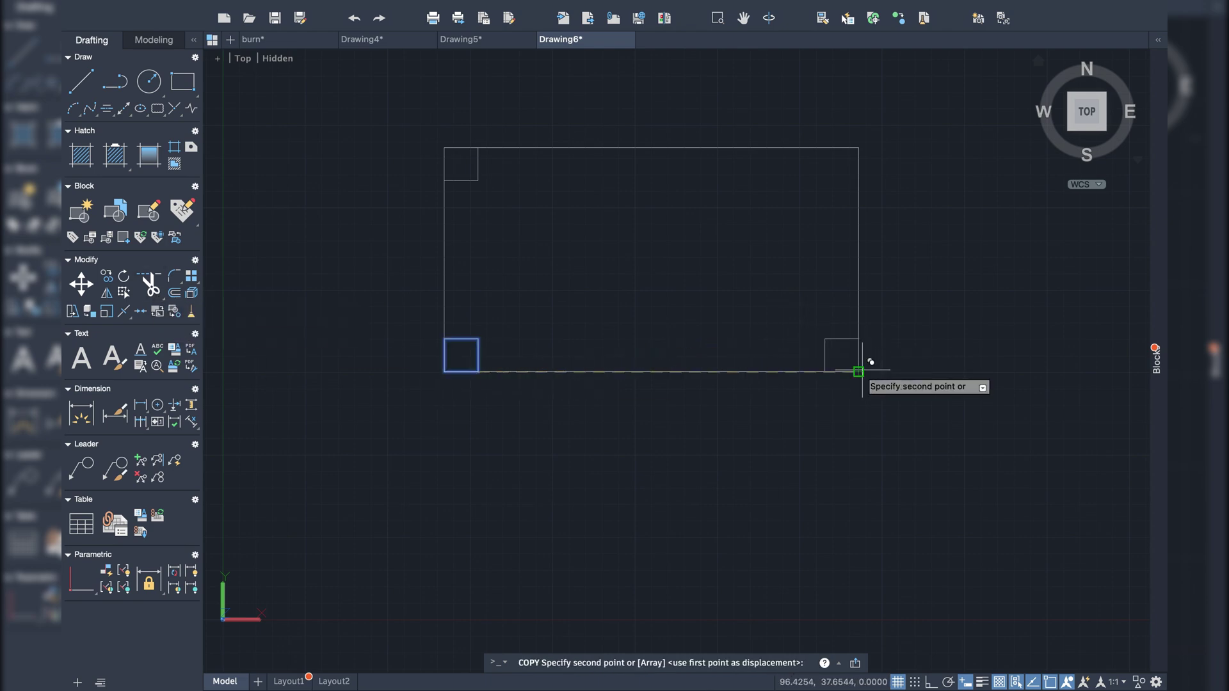
left_click(859, 371)
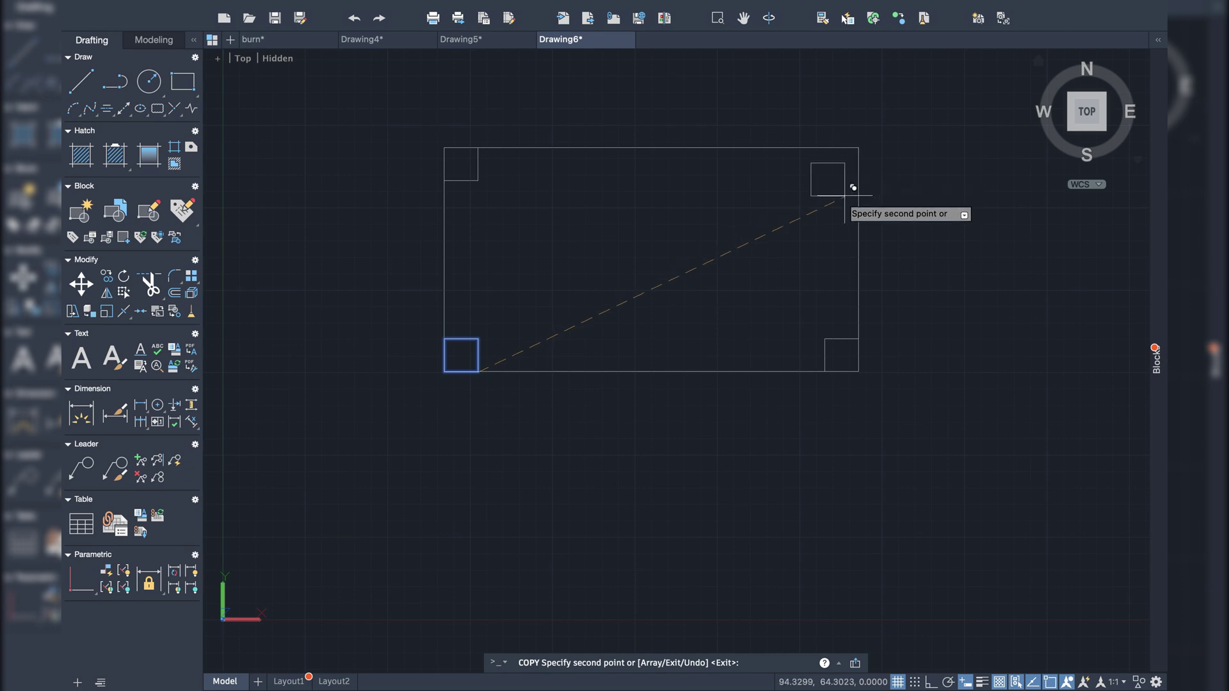
key("Escape")
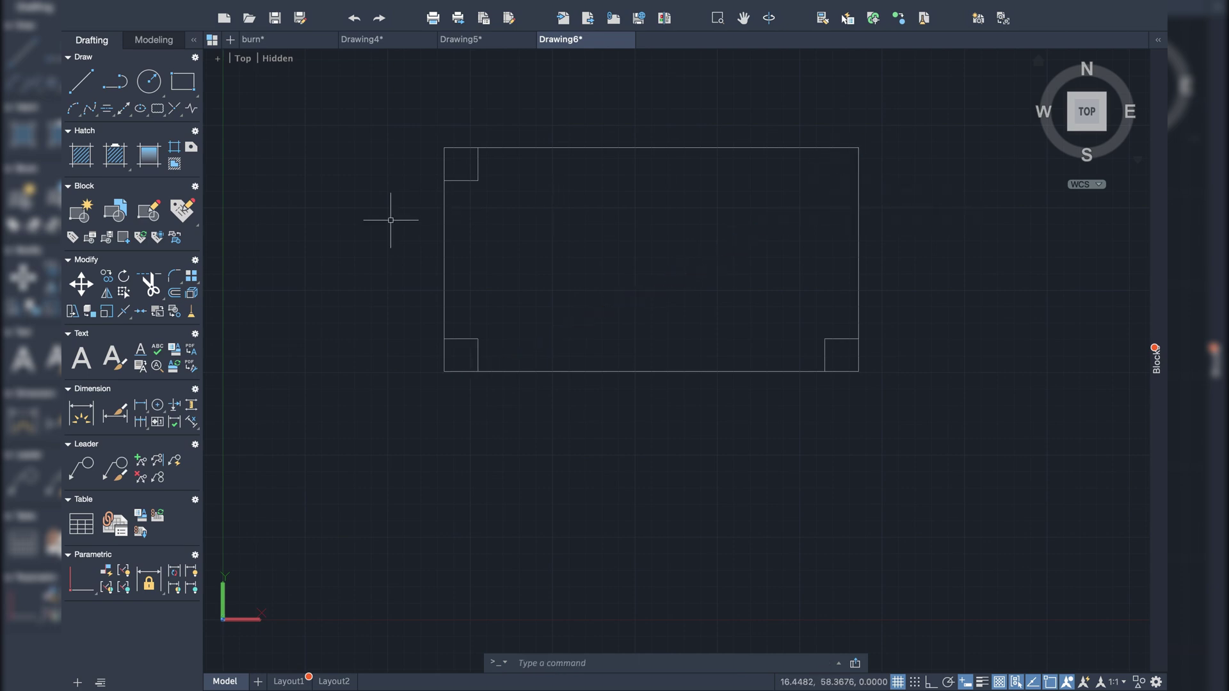
Step: Copy the lower-right square to the rectangle's upper-right corner, using its top-right point as the base point
left_click(106, 276)
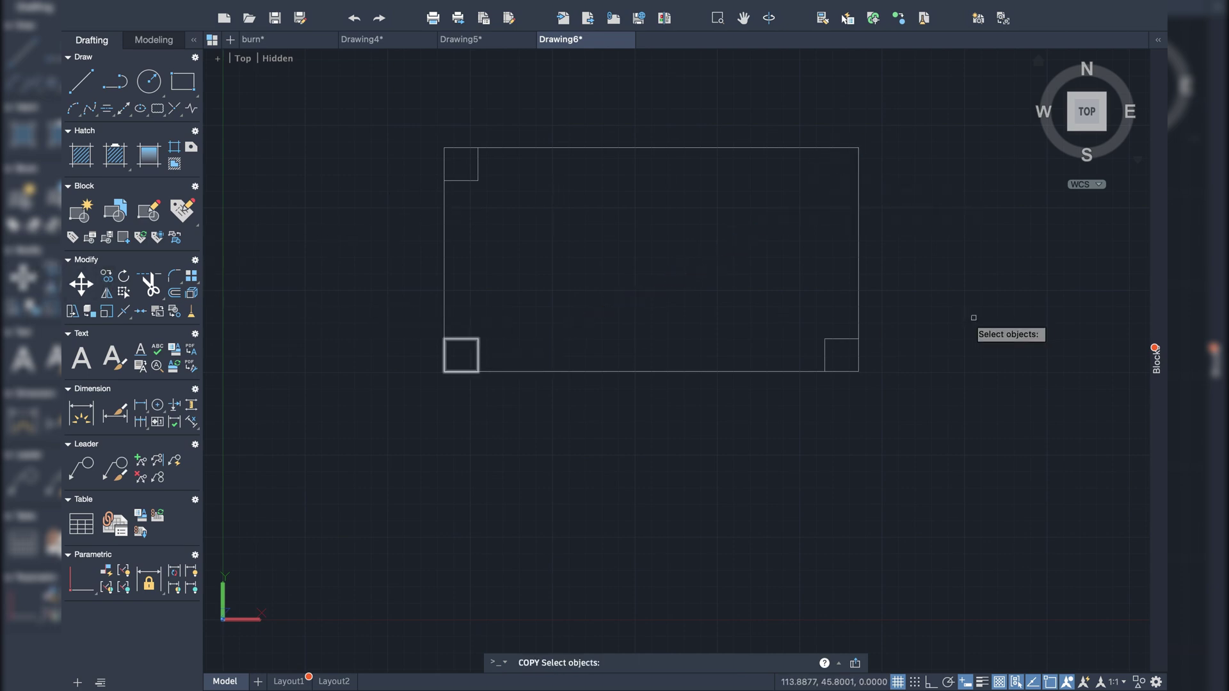
left_click(833, 337)
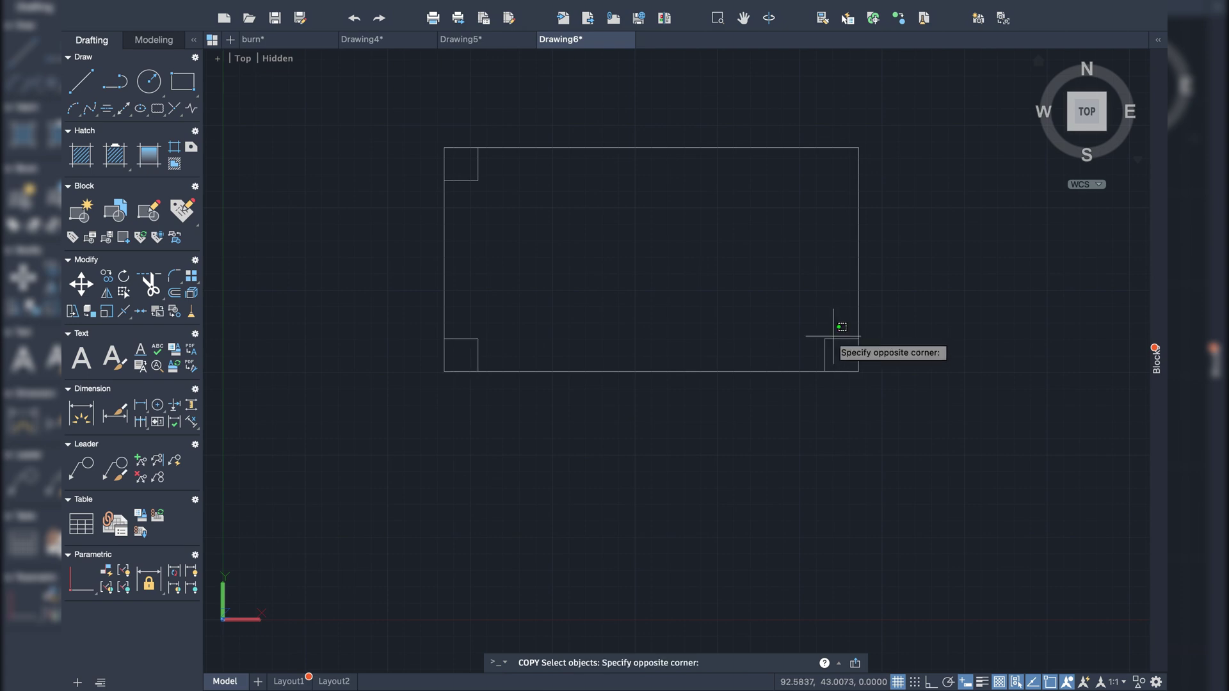
left_click(866, 325)
key("Return")
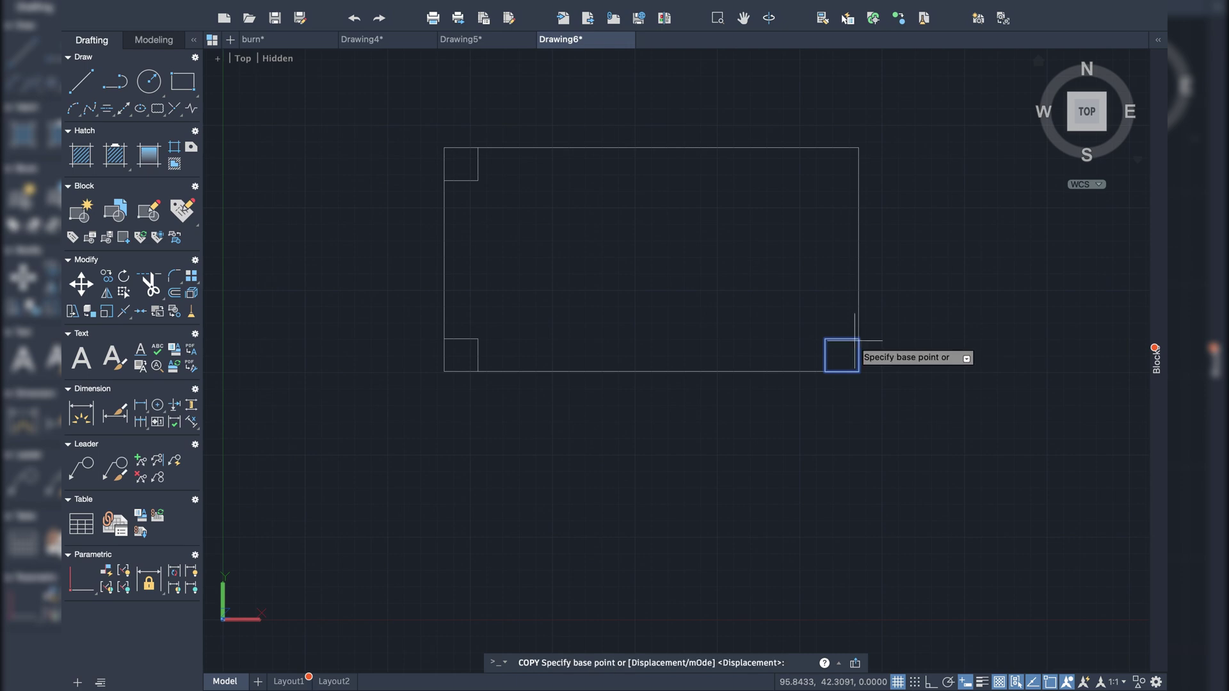
left_click(858, 338)
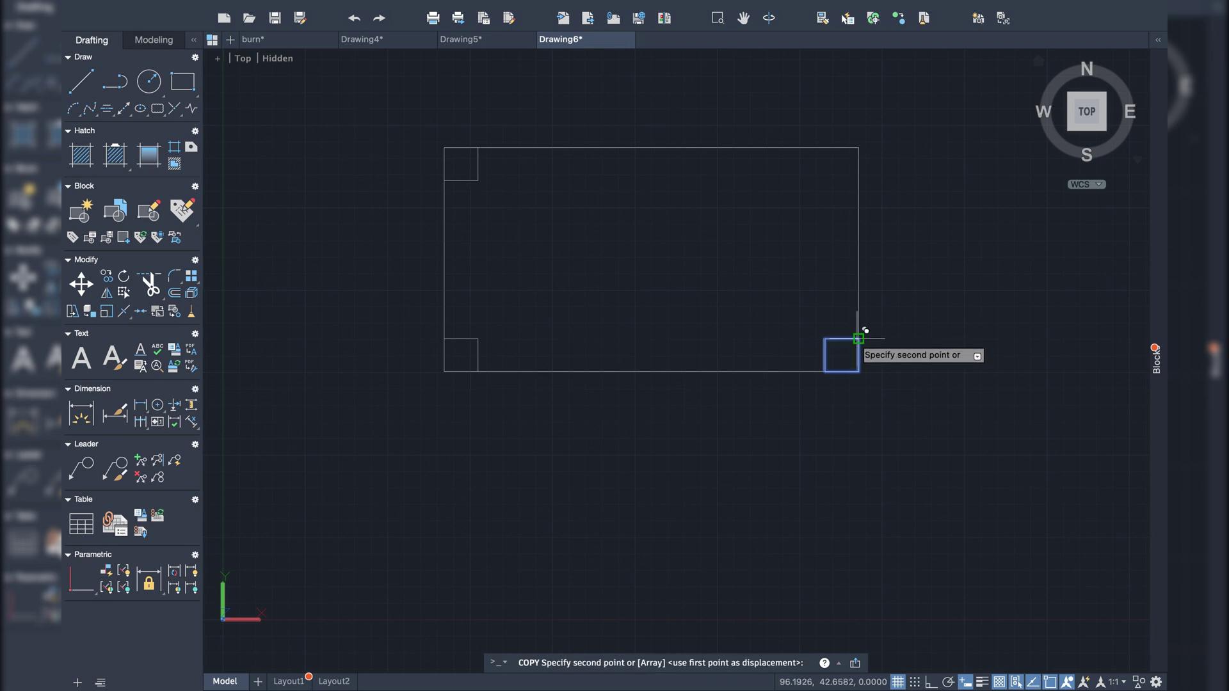
left_click(858, 148)
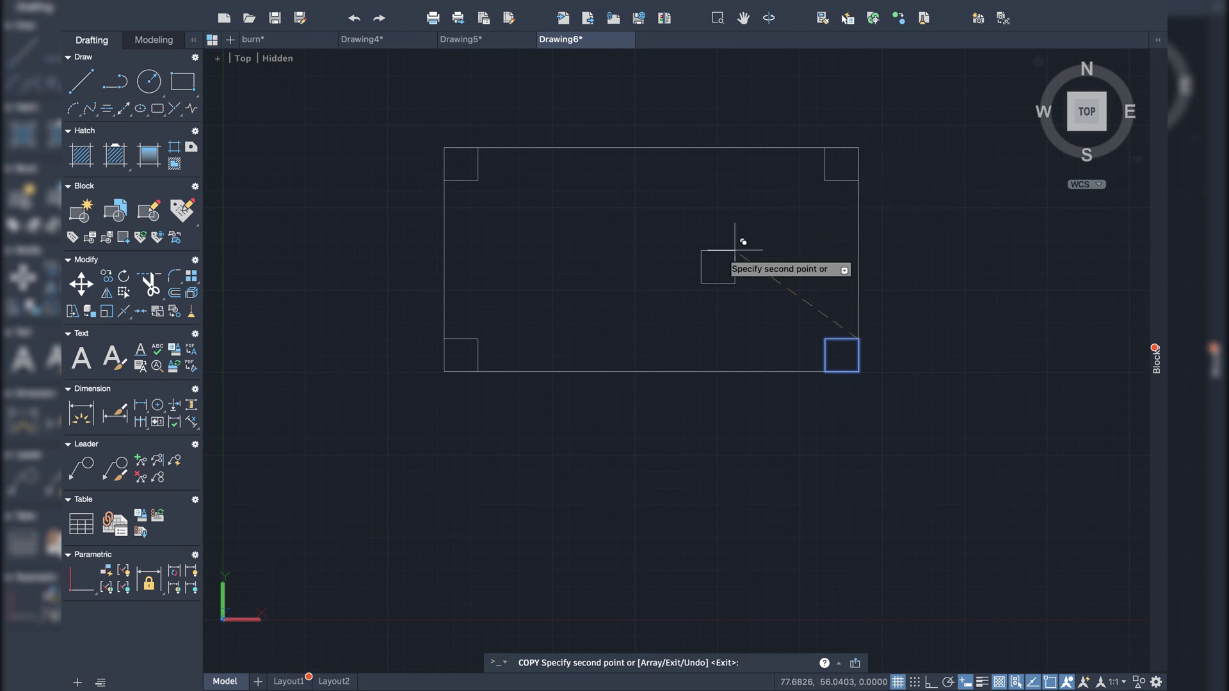
key("Return")
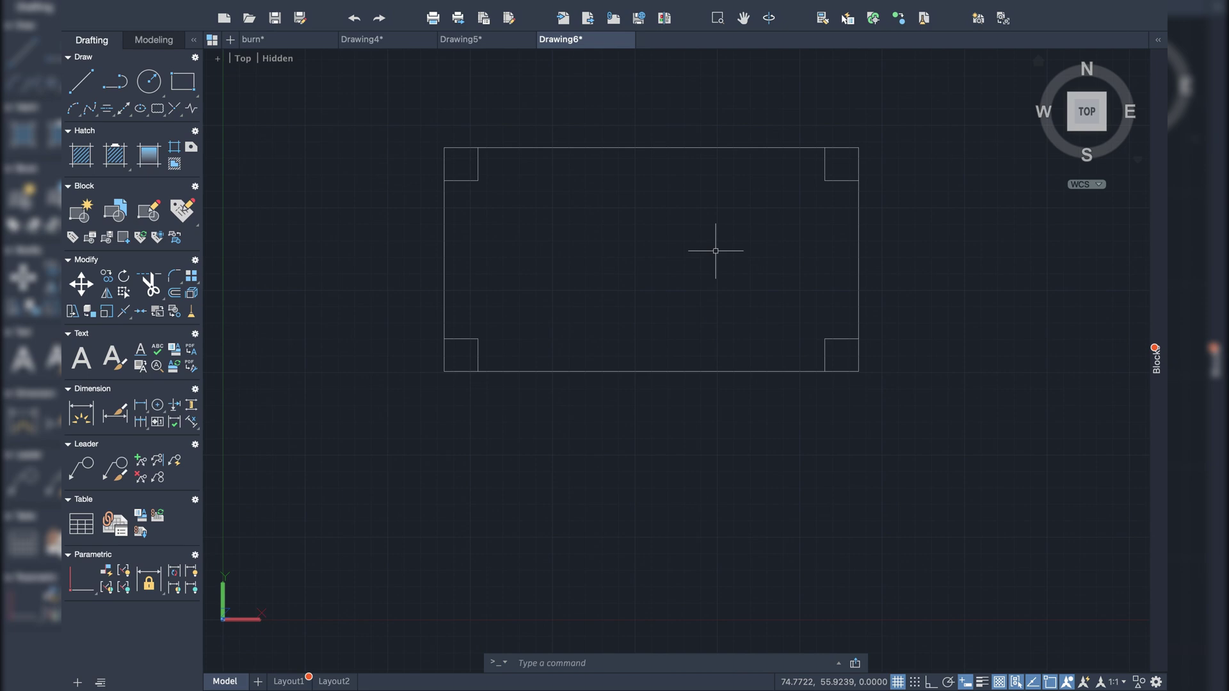
Step: Switch to the Modeling tool set and show the drawing in a southwest isometric view with parallel projection
scroll(715, 251, "down", 4)
middle_click_drag(719, 247, 653, 266)
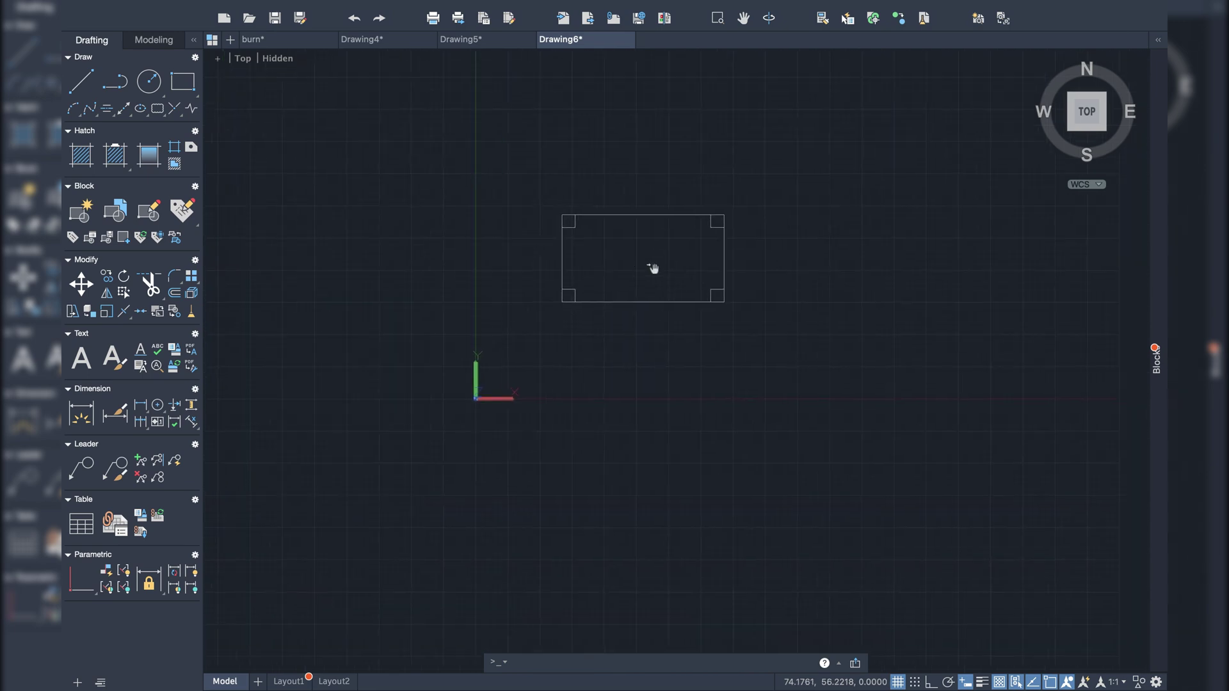
scroll(635, 263, "up", 2)
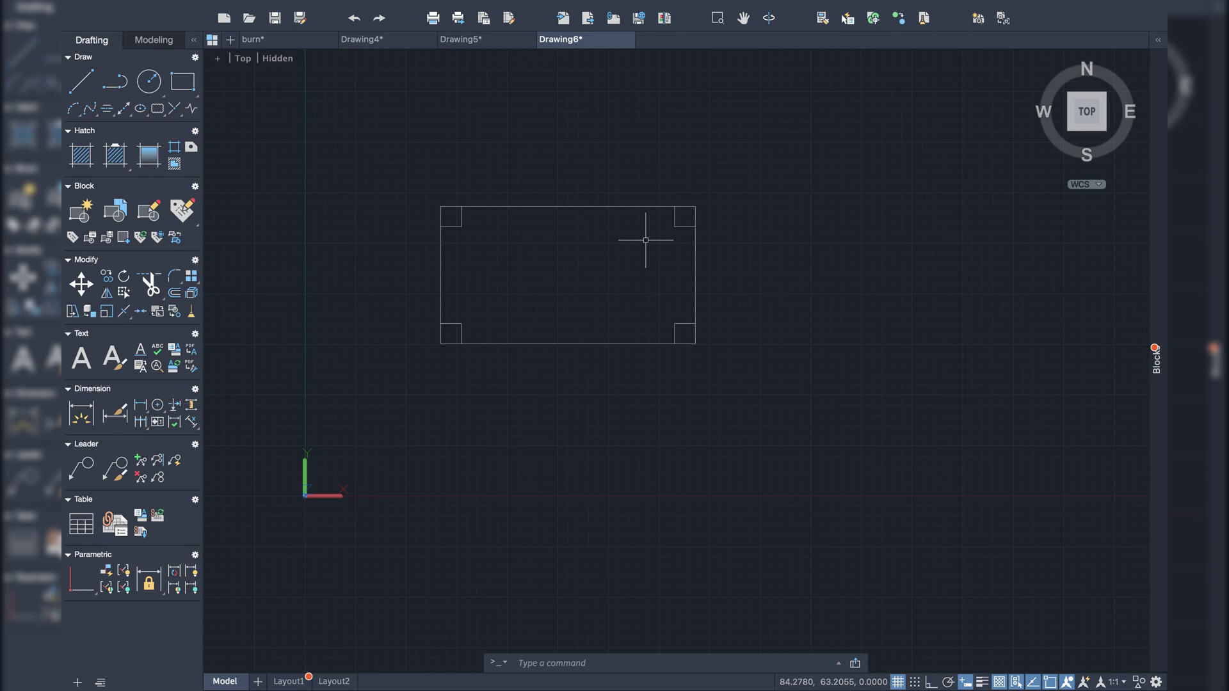
left_click(168, 41)
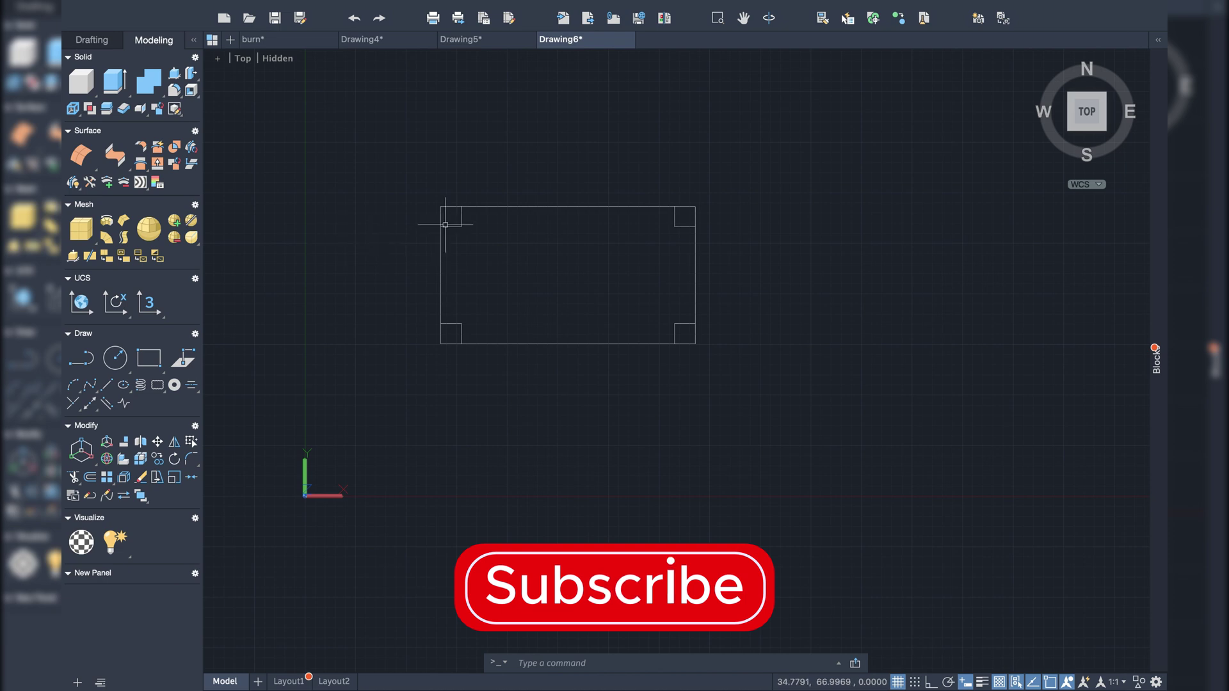
left_click(1052, 76)
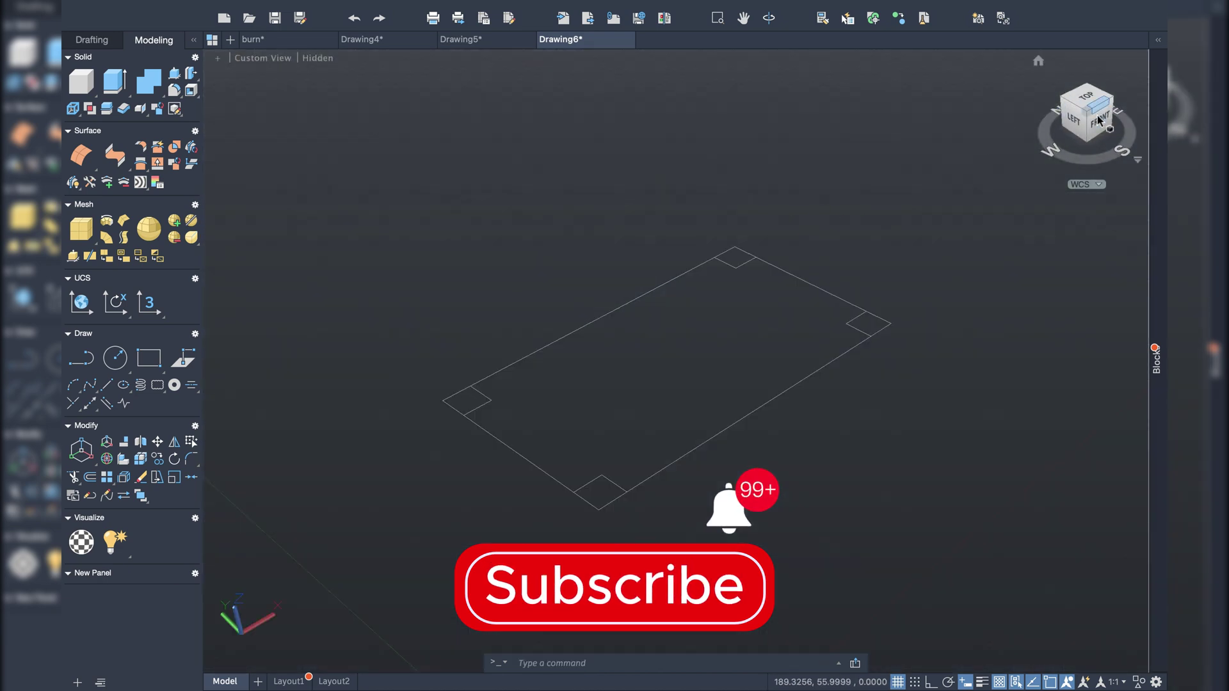
right_click(1082, 128)
left_click(1073, 160)
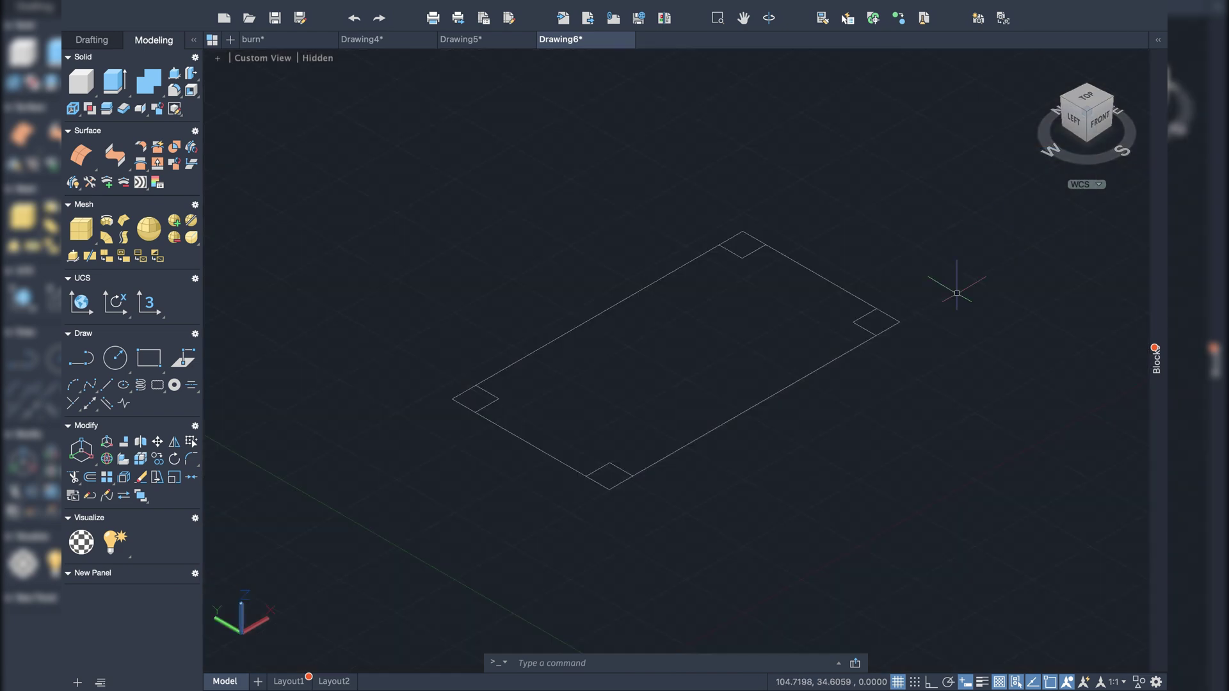
Step: Extrude the square at the table outline's west corner downward with Presspull to form the first leg
scroll(914, 371, "down", 2)
middle_click_drag(913, 371, 691, 286)
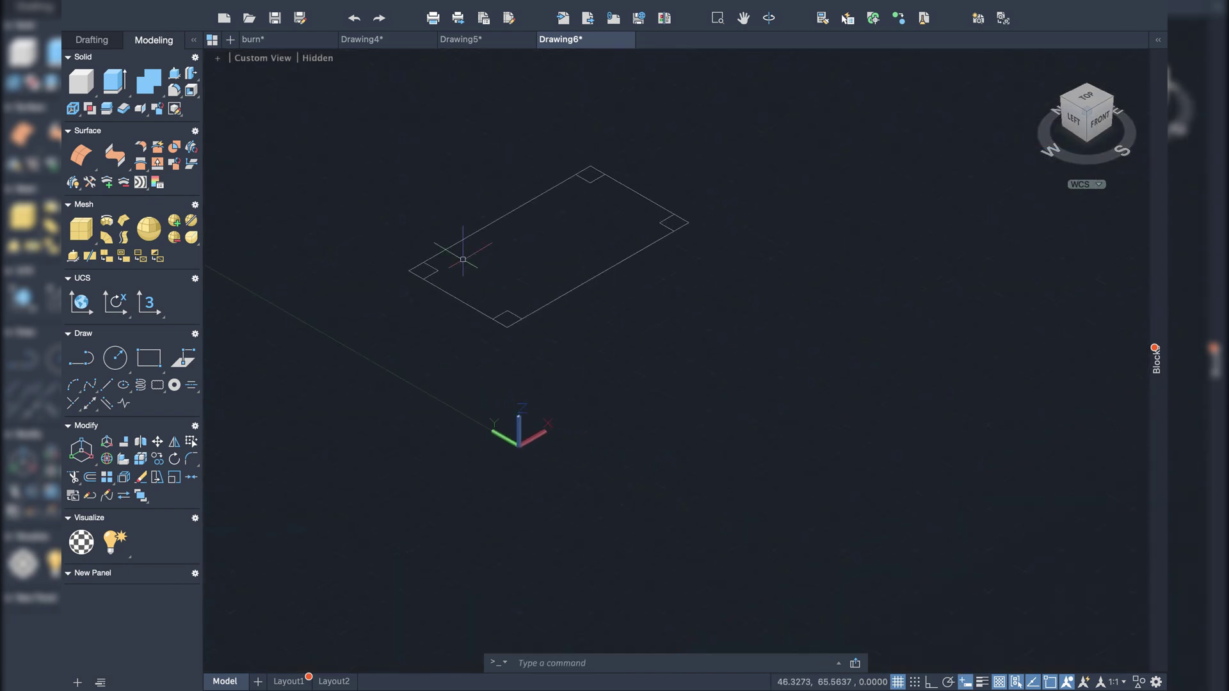
left_click(174, 73)
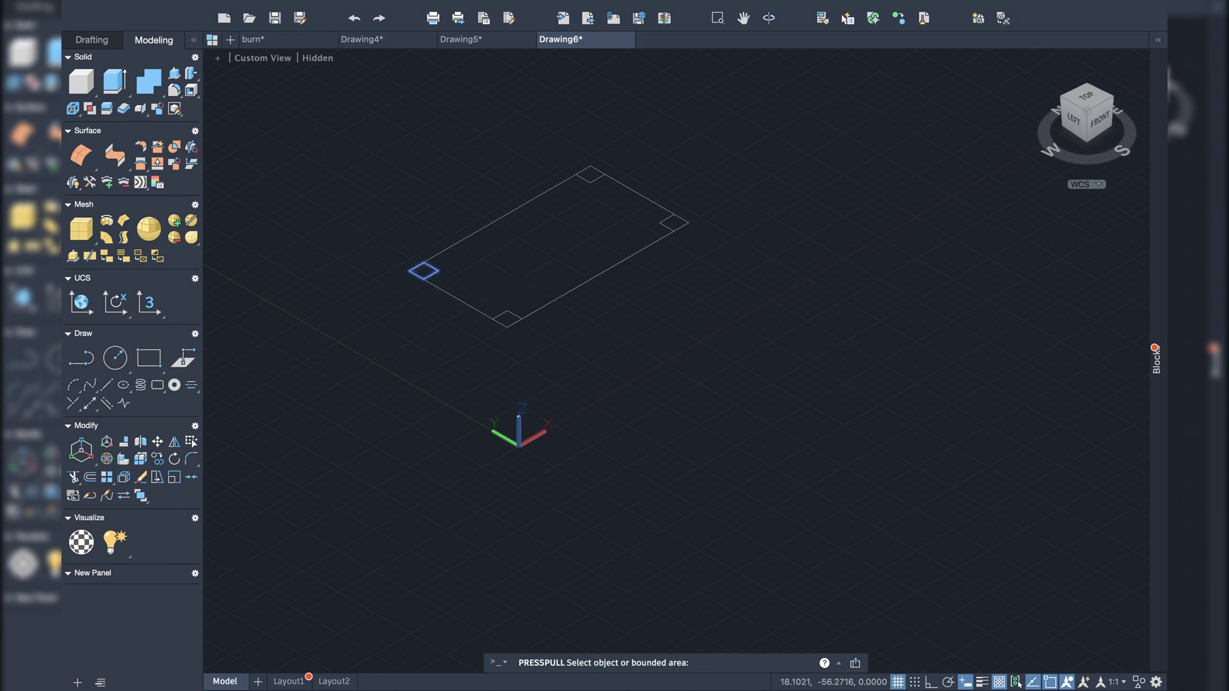
left_click(421, 271)
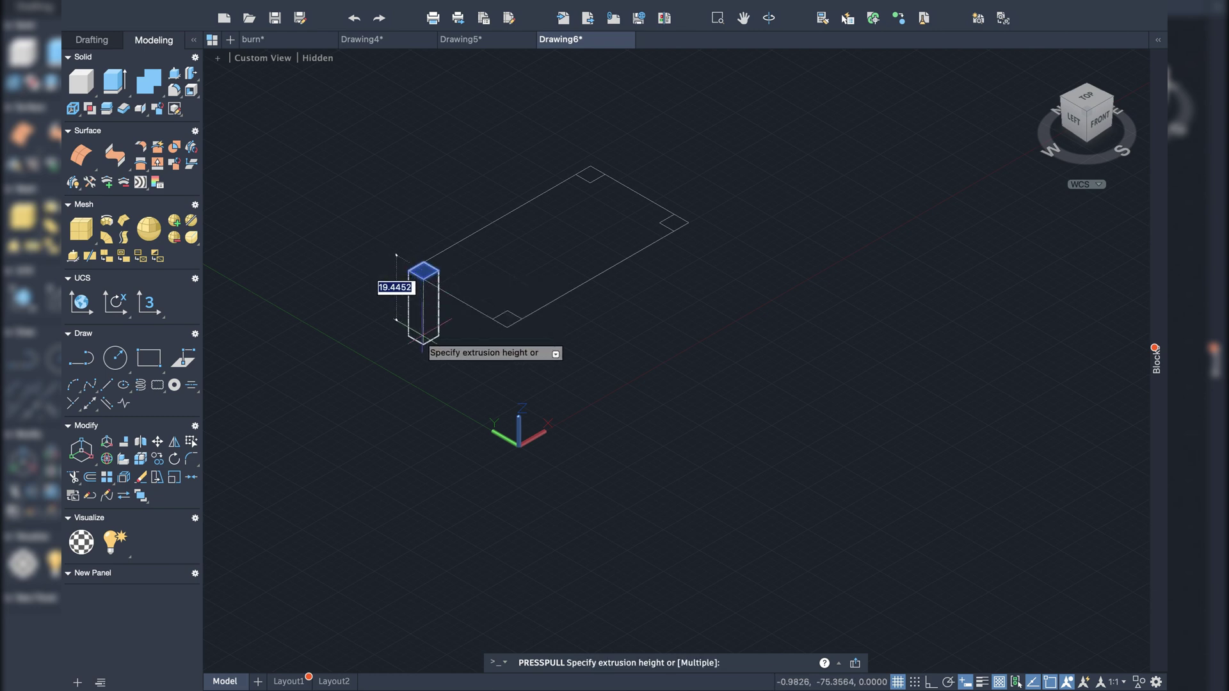
left_click(441, 371)
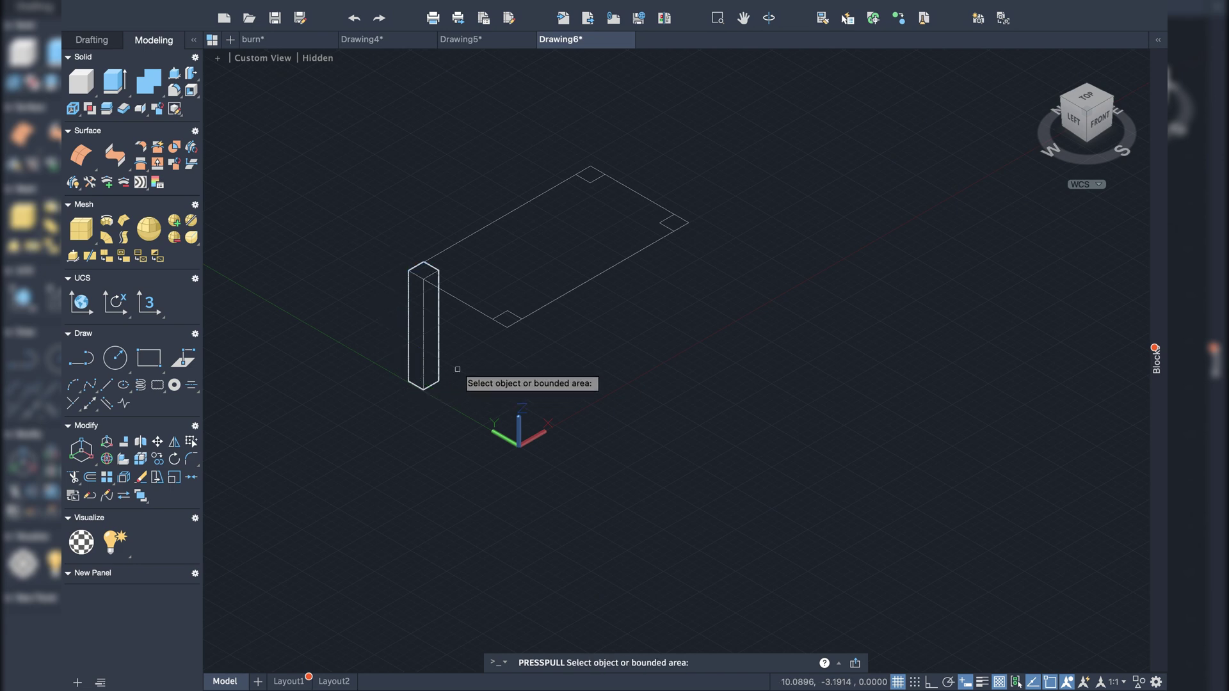
Step: Extrude the other three corner squares downward with Presspull to form legs matching the first leg's length
left_click(509, 317)
left_click(672, 224)
left_click(563, 359)
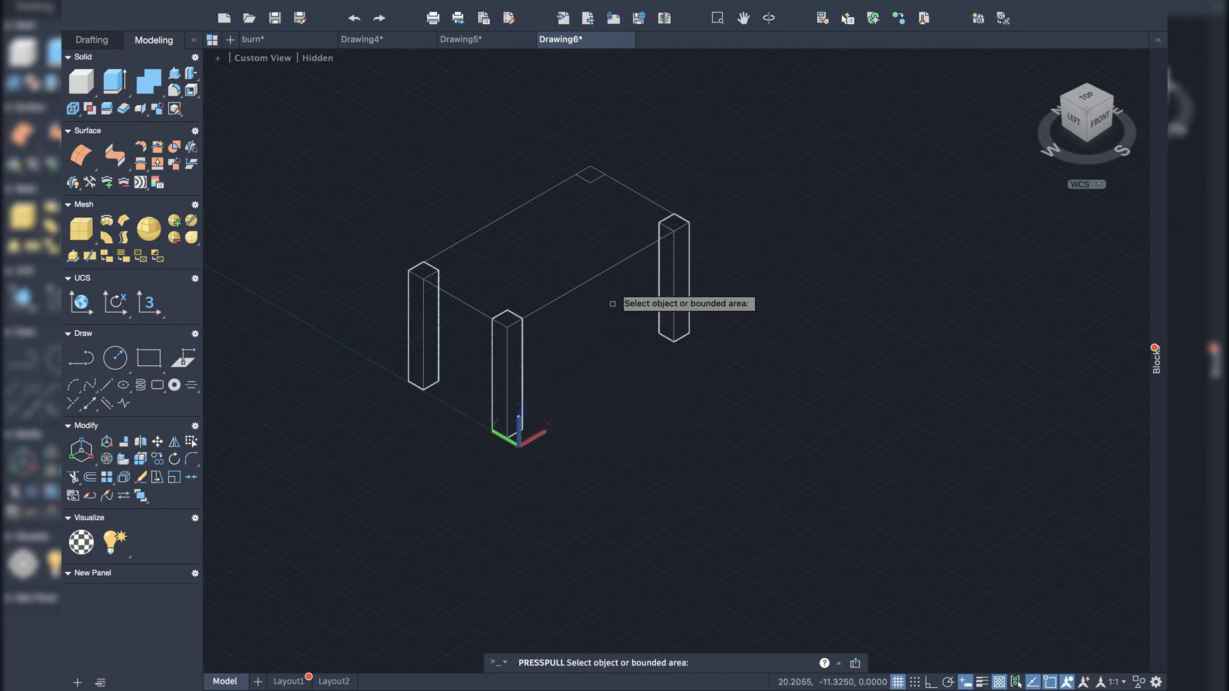
left_click(590, 174)
left_click(452, 363)
Step: Extrude the large area between the corner squares downward with Presspull as a thin tabletop, and end the command
left_click(509, 246)
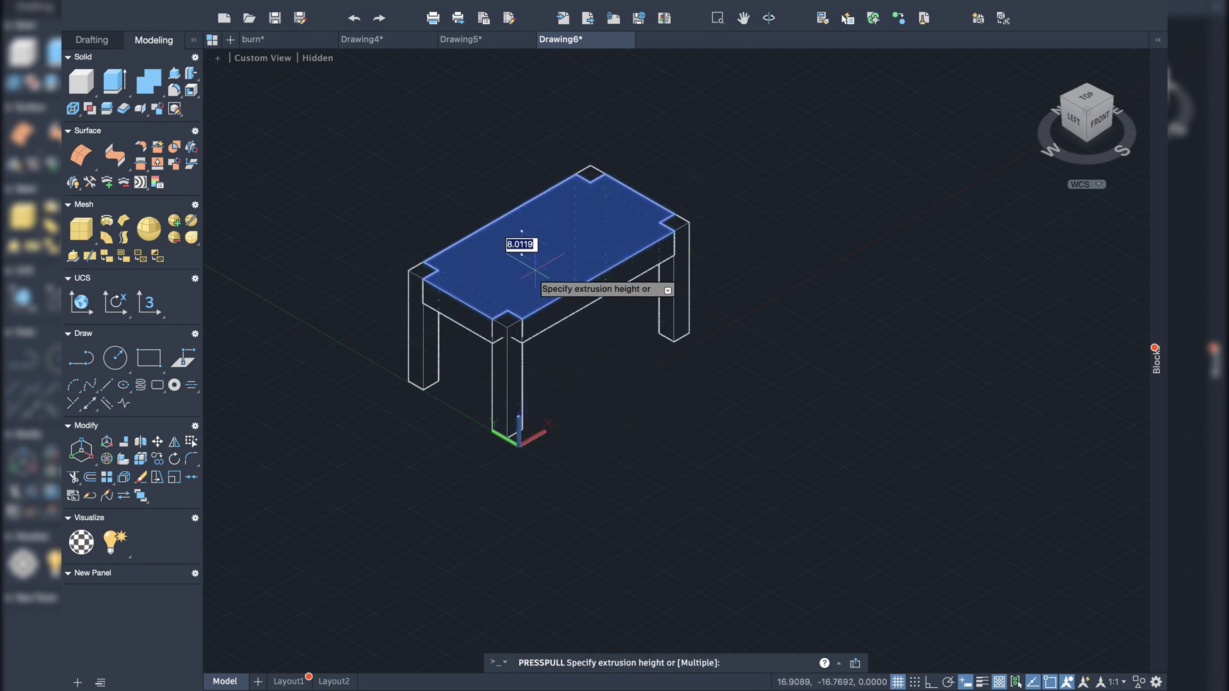
left_click(564, 330)
key("Escape")
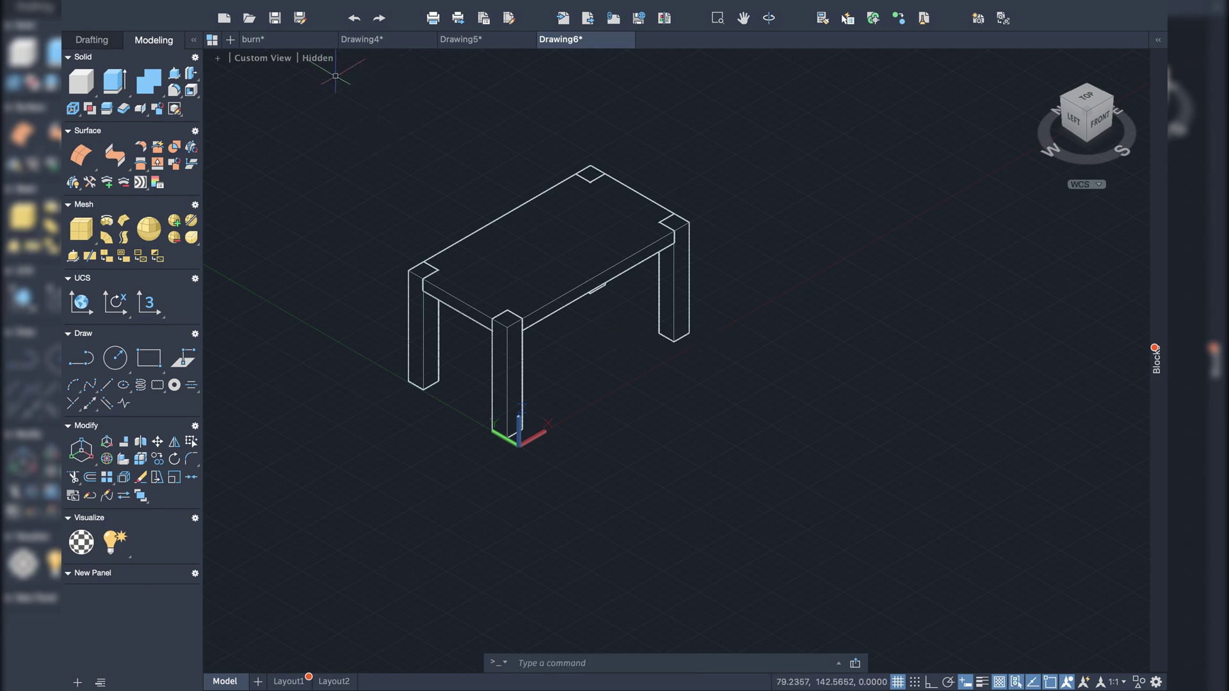
Step: Set the viewport's visual style to Shaded with edges for the table model
left_click(317, 59)
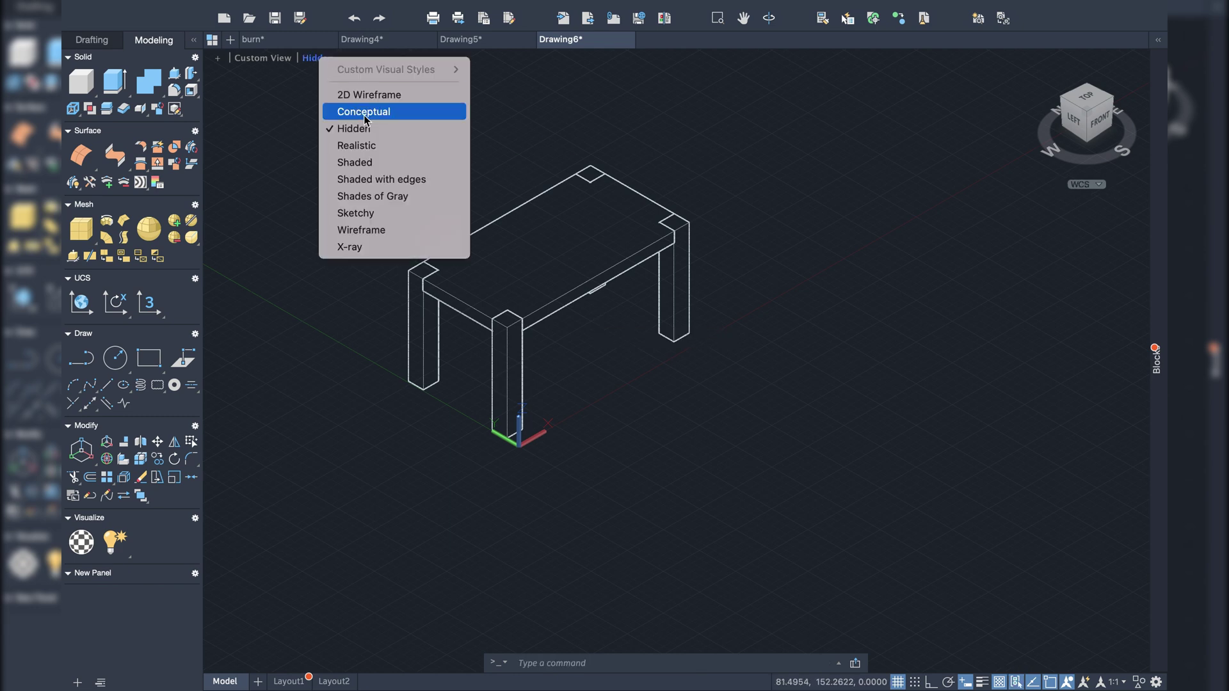
left_click(392, 182)
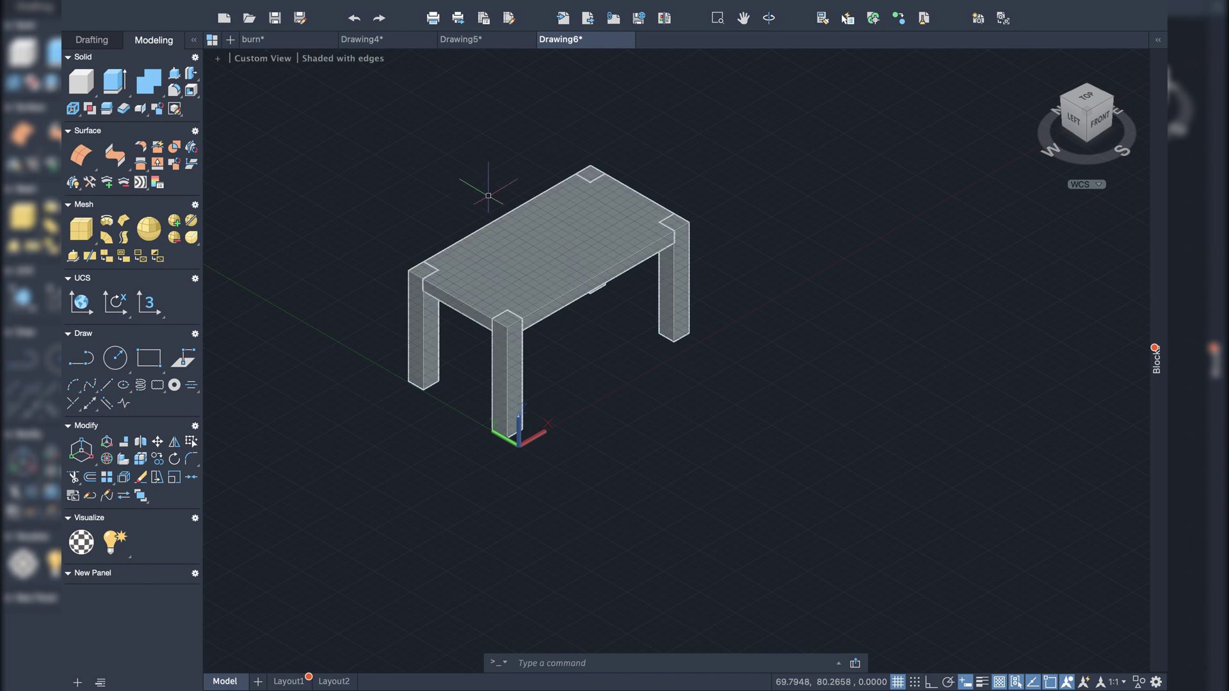
scroll(561, 210, "up", 4)
scroll(599, 242, "down", 3)
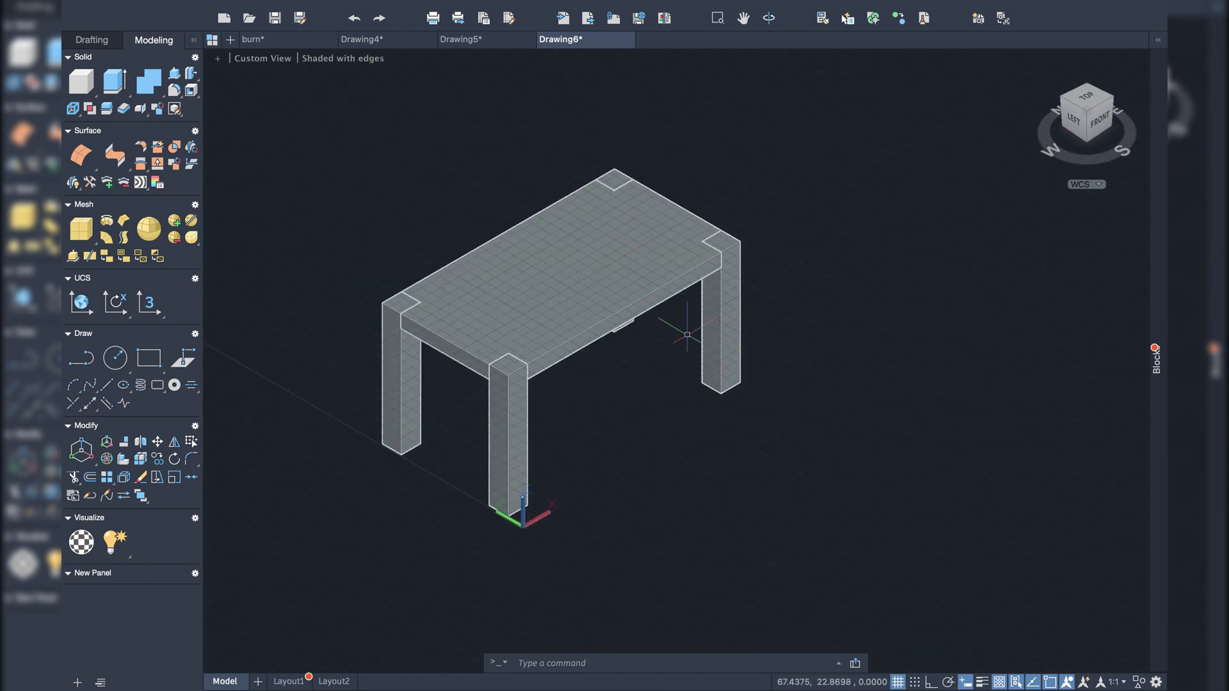
middle_click_drag(658, 307, 646, 272)
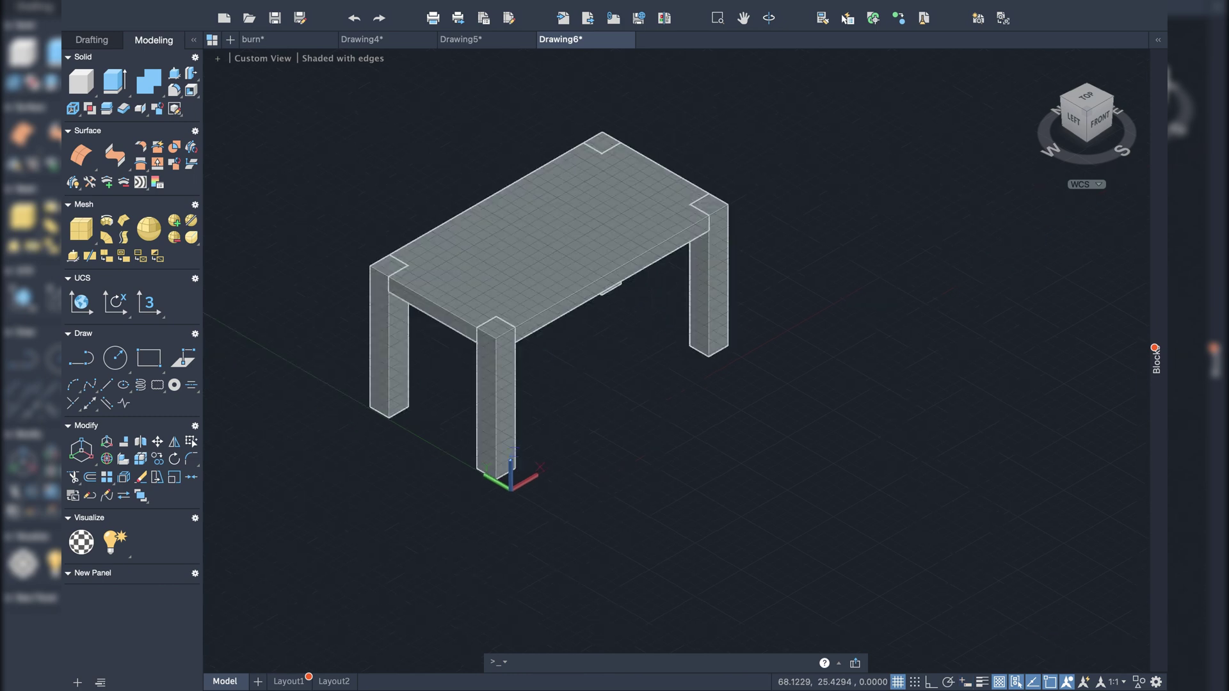
Step: Select the whole table and move it straight up along the Z axis so its legs stand above the ground plane
left_click(275, 104)
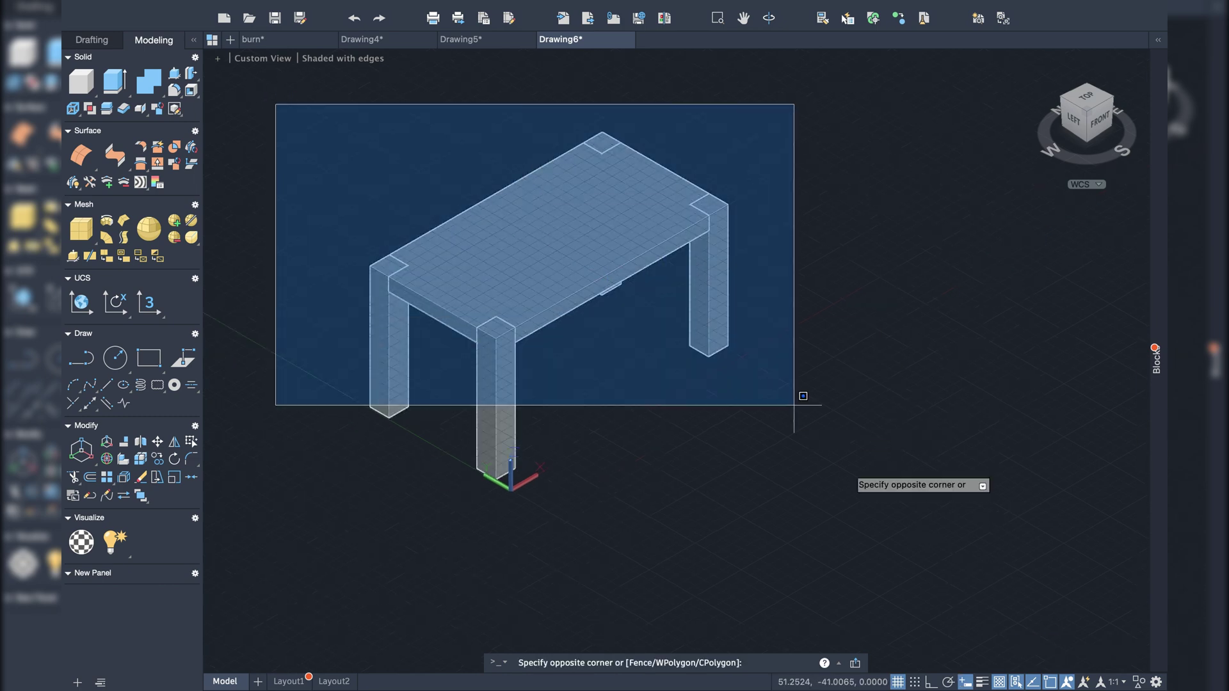
left_click(859, 523)
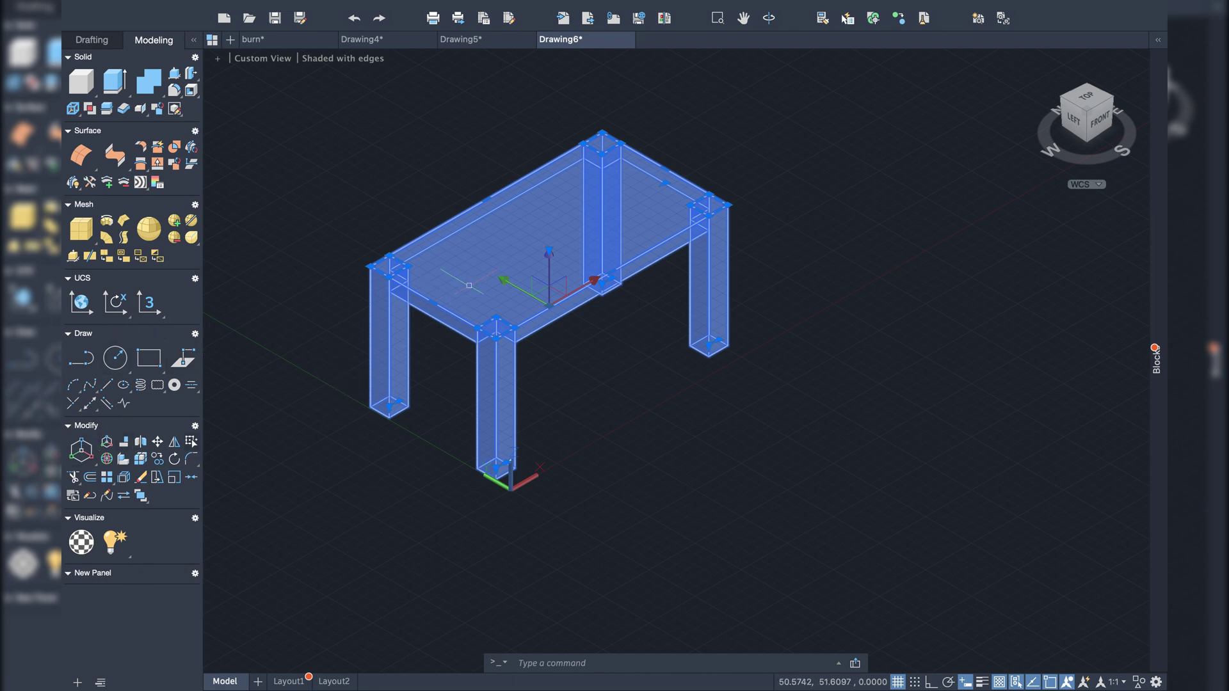
left_click(549, 255)
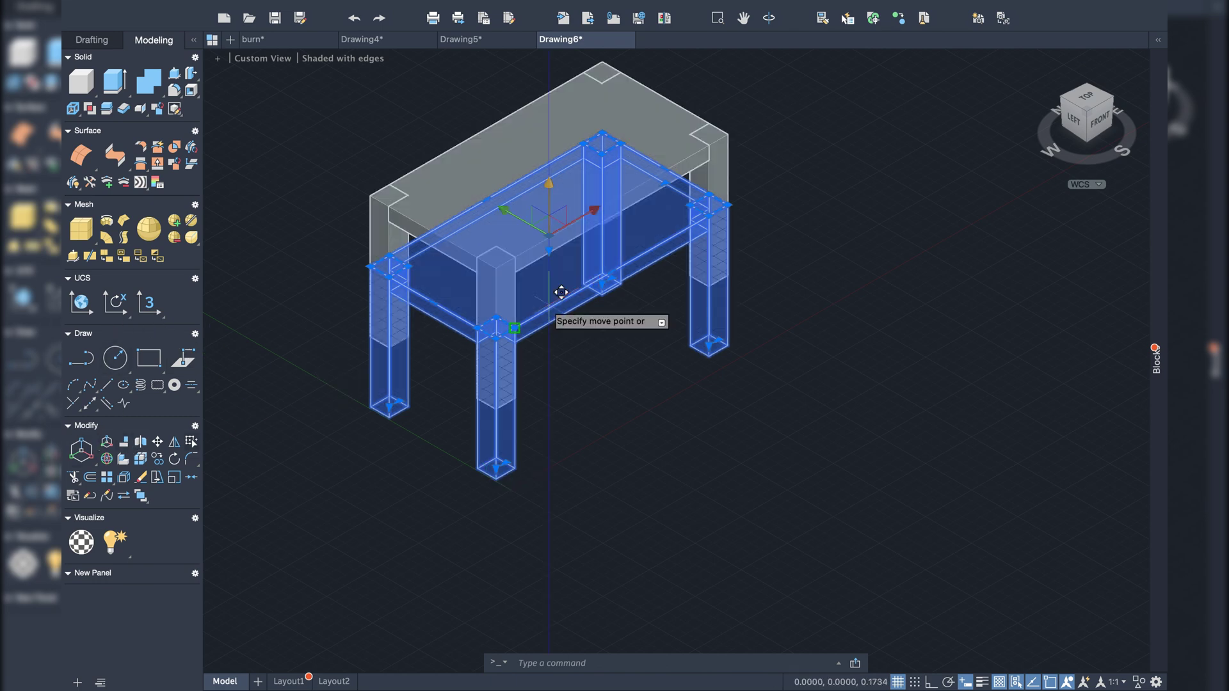
scroll(559, 313, "down", 3)
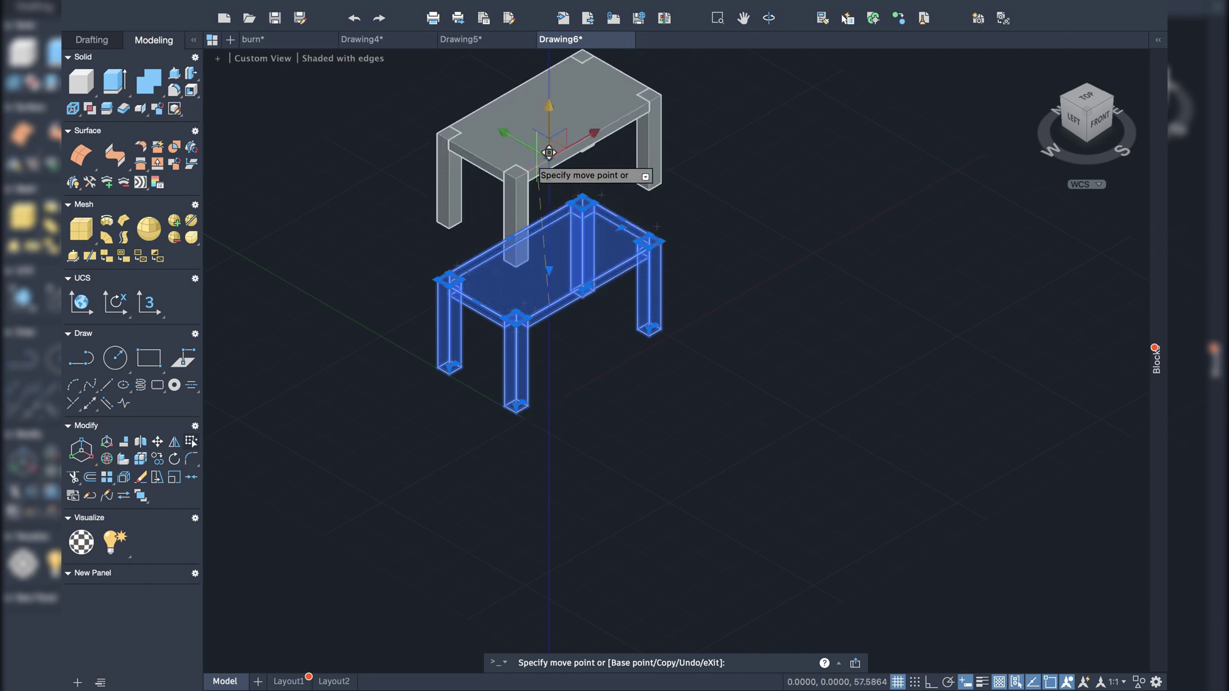
left_click(532, 149)
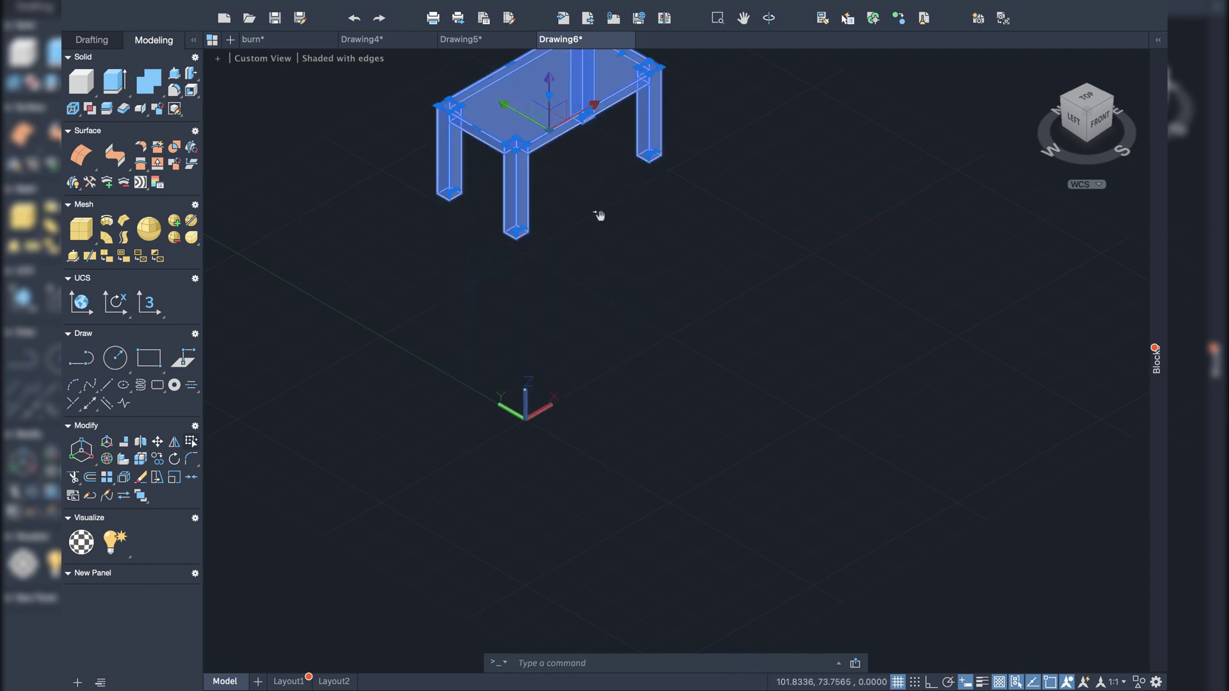
middle_click_drag(598, 213, 577, 282)
key("Escape")
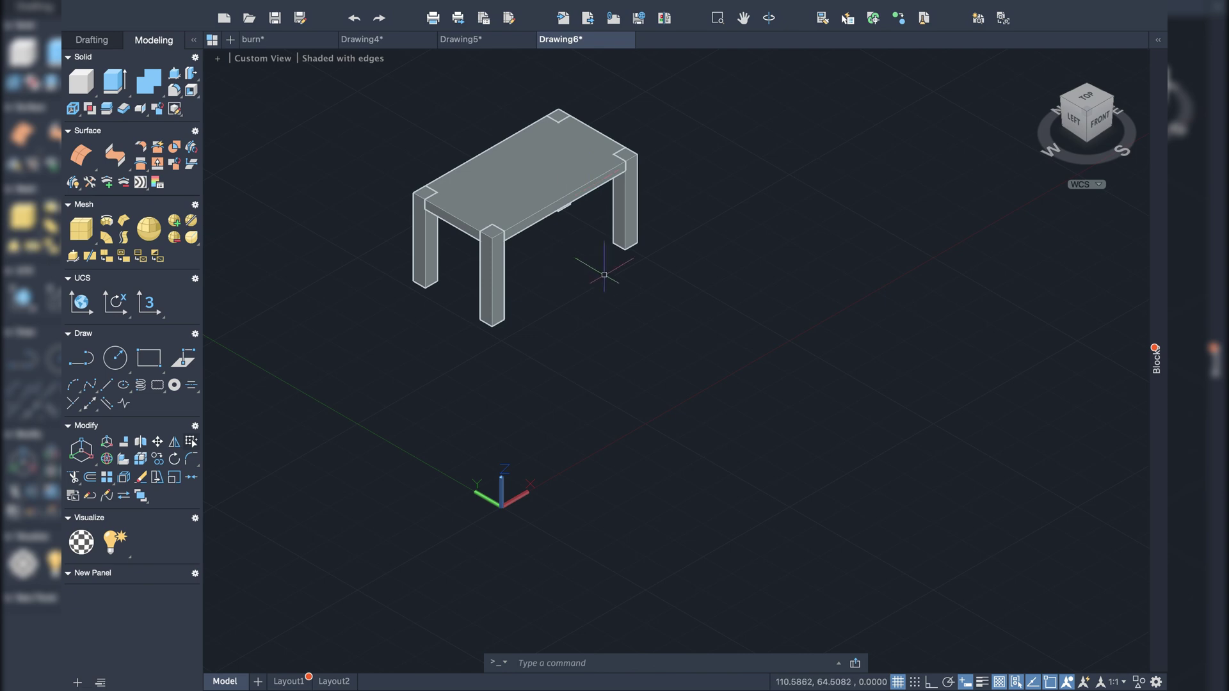
scroll(576, 231, "up", 3)
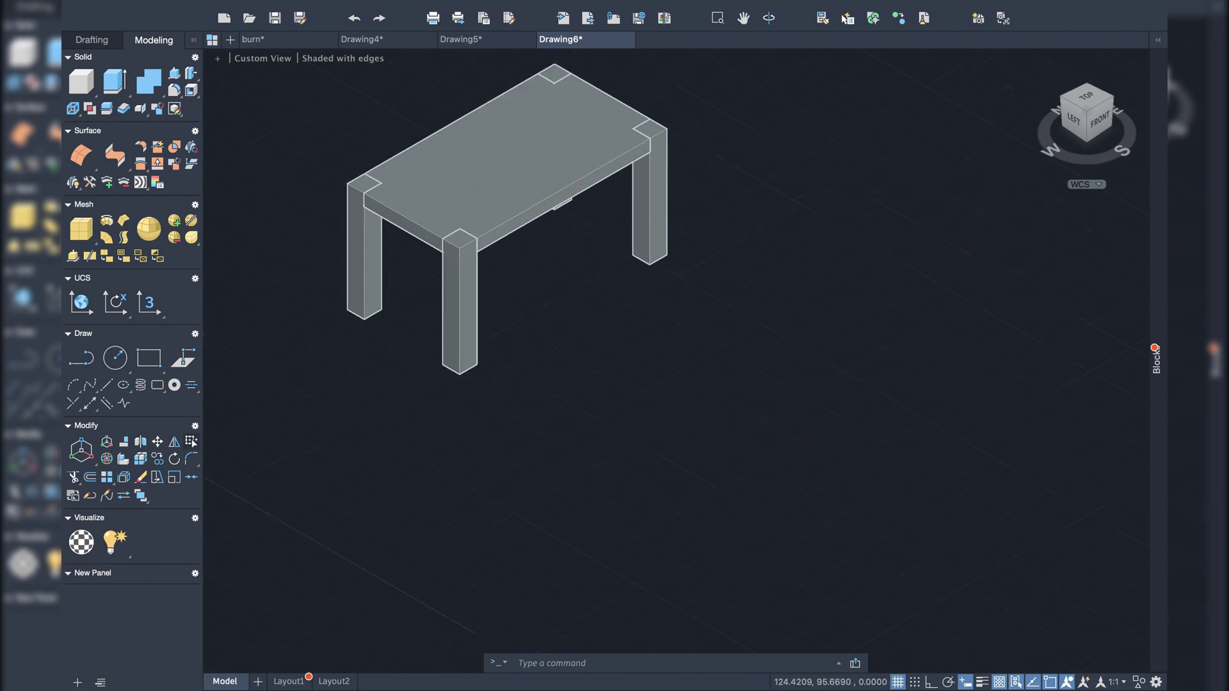
scroll(569, 220, "down", 3)
scroll(567, 215, "up", 2)
middle_click_drag(571, 220, 571, 279)
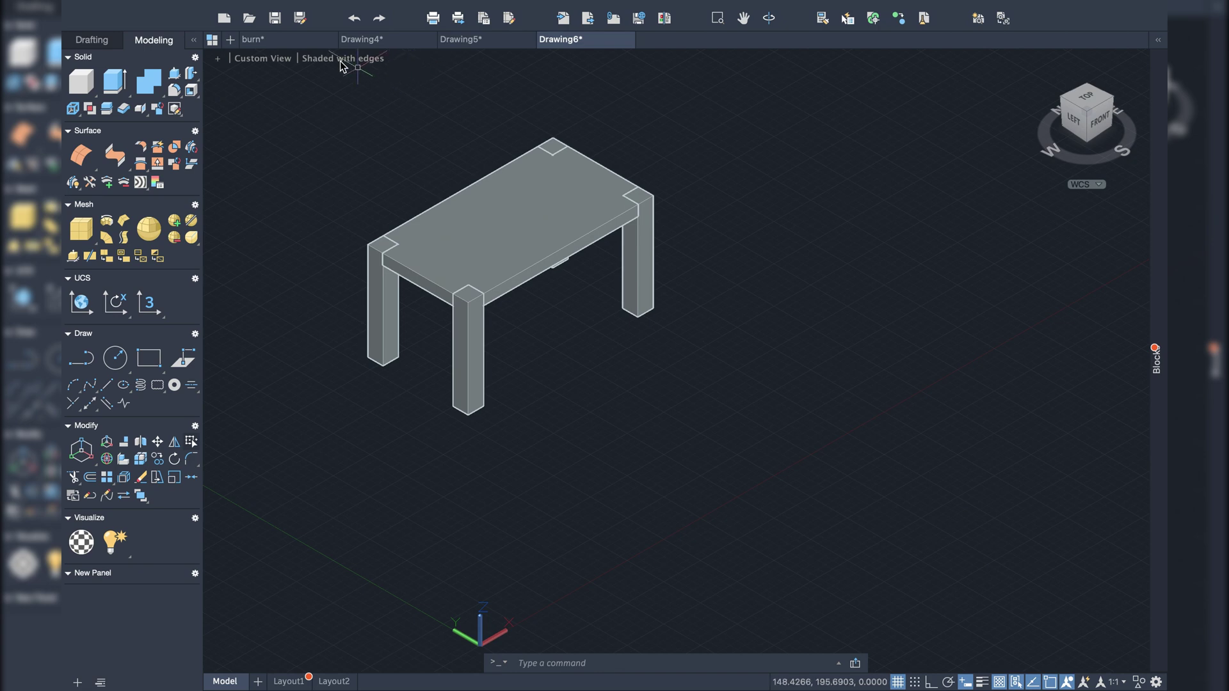
Step: Switch to the Drawing4 drawing and examine the grill model's lid, grate and realistic material textures up close
left_click(301, 39)
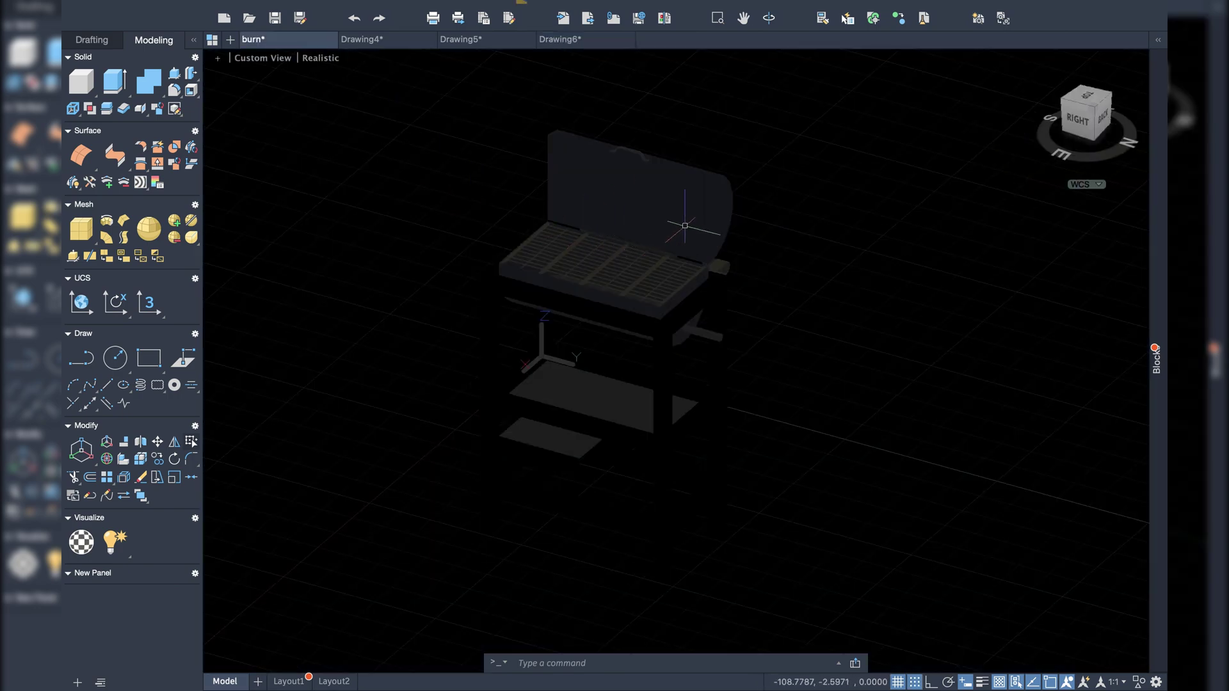
left_click(392, 40)
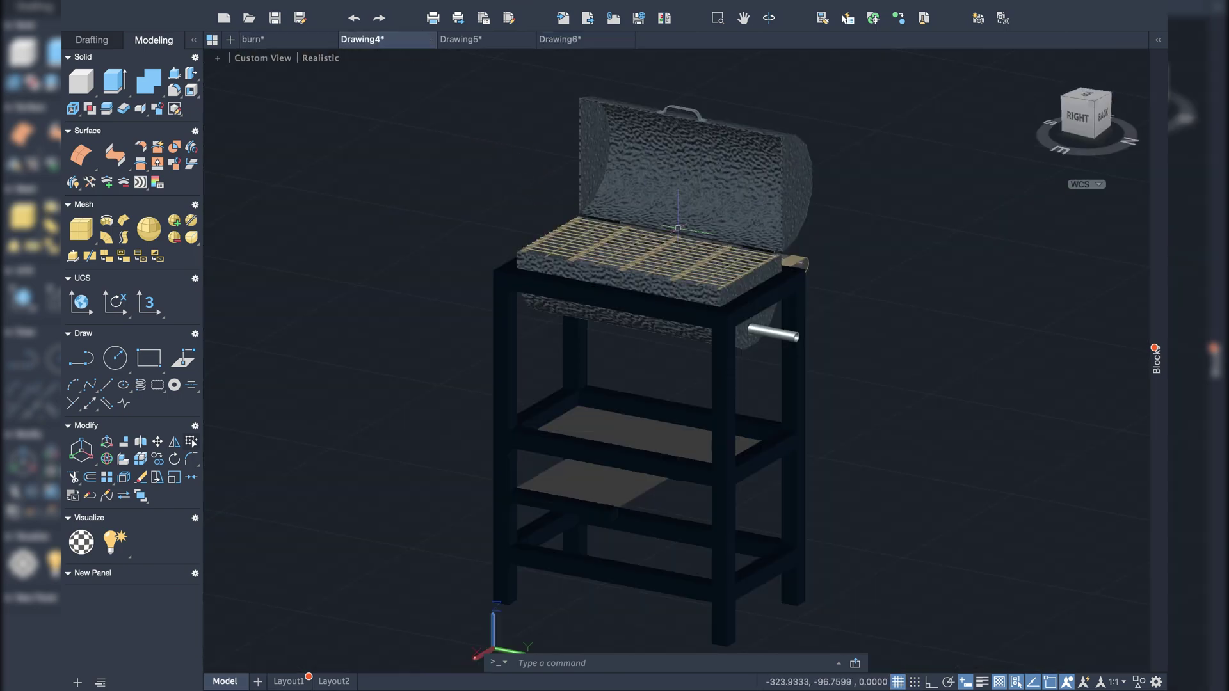
scroll(846, 282, "down", 2)
scroll(667, 252, "up", 3)
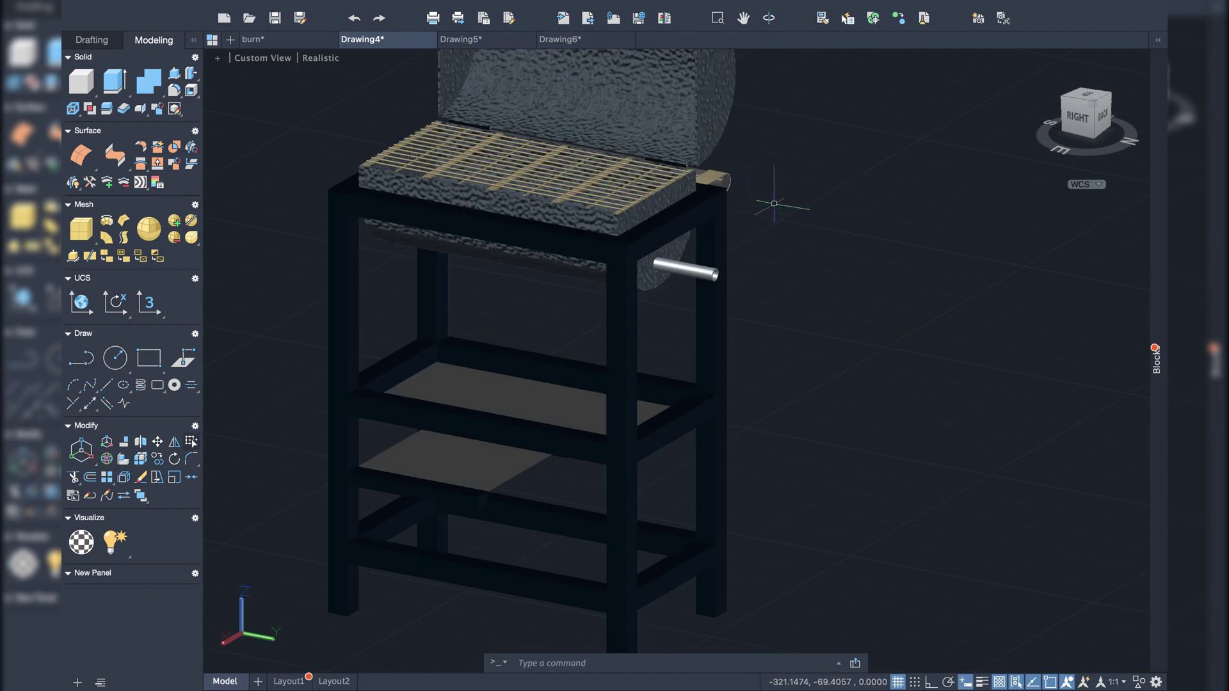
middle_click_drag(734, 110, 713, 253)
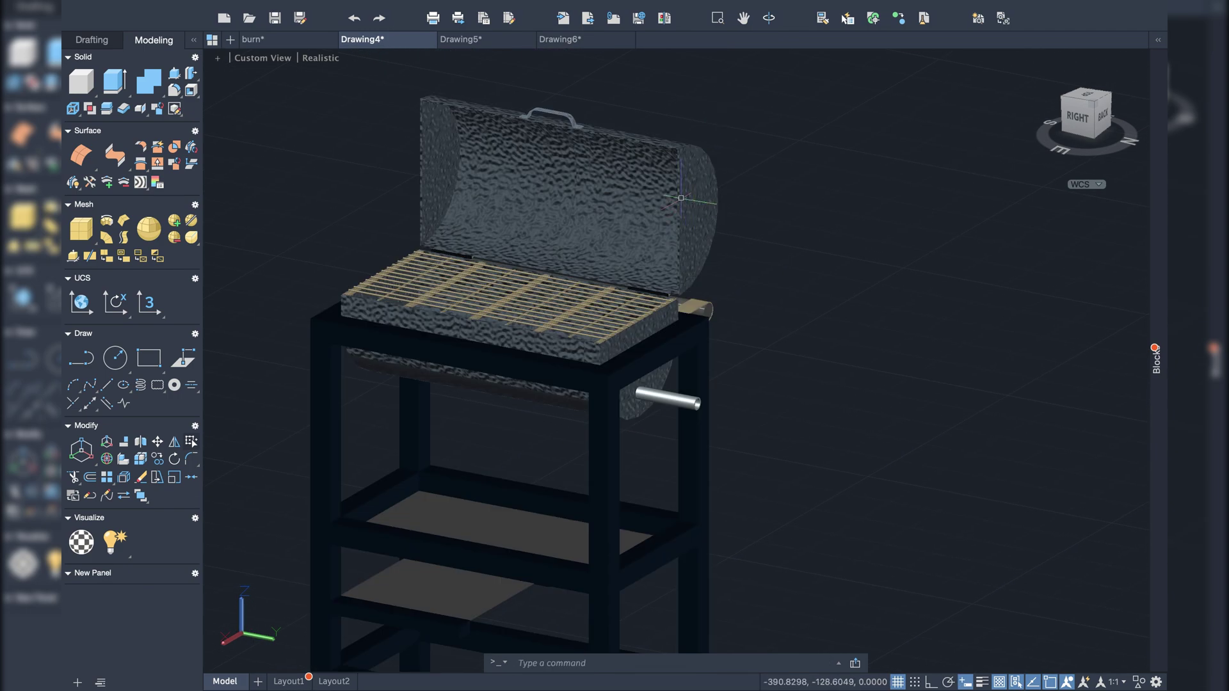
scroll(688, 186, "up", 3)
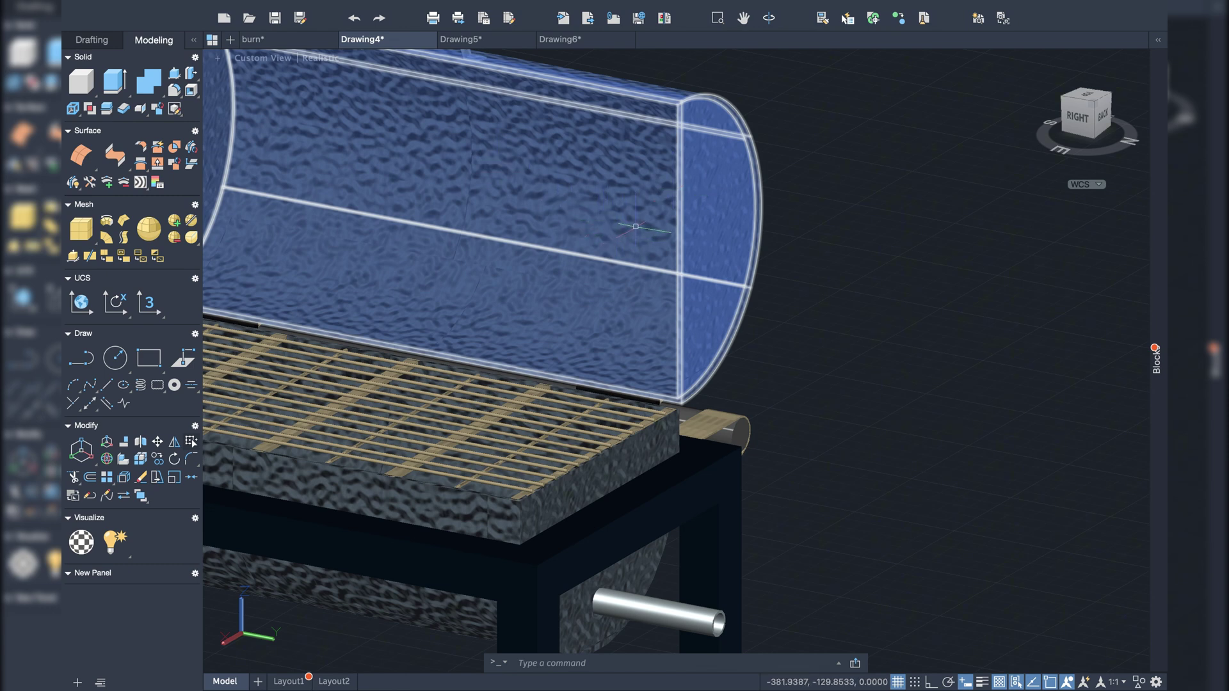
mouse_move(636, 228)
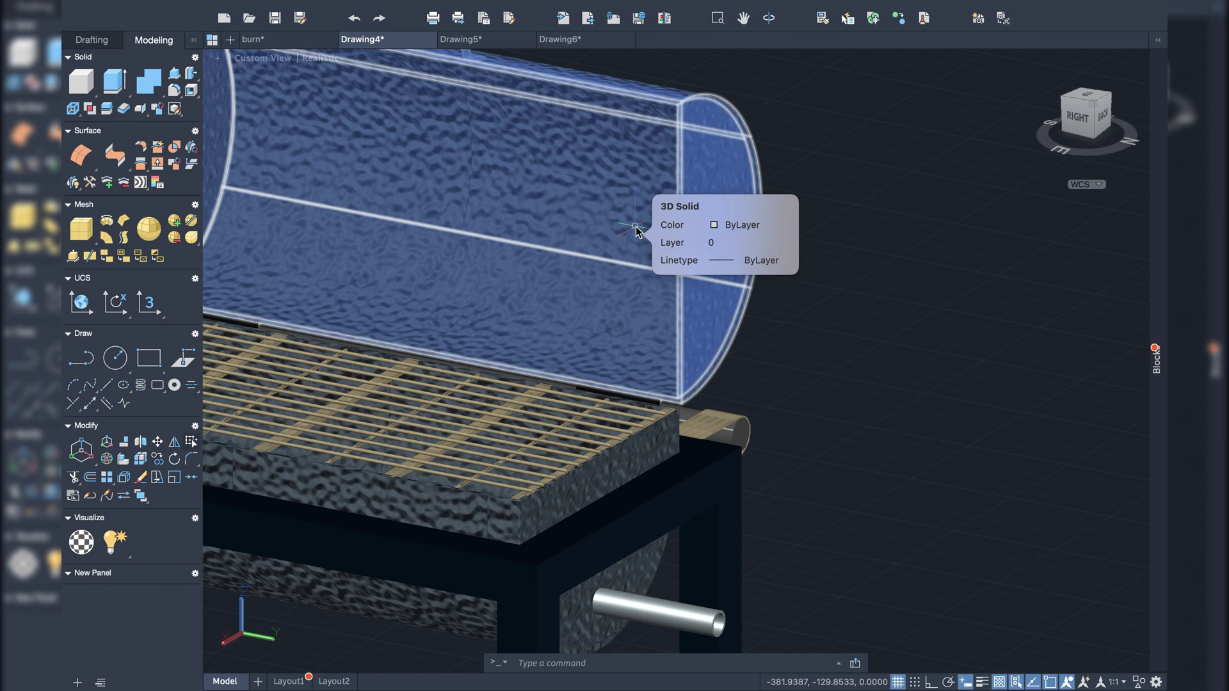